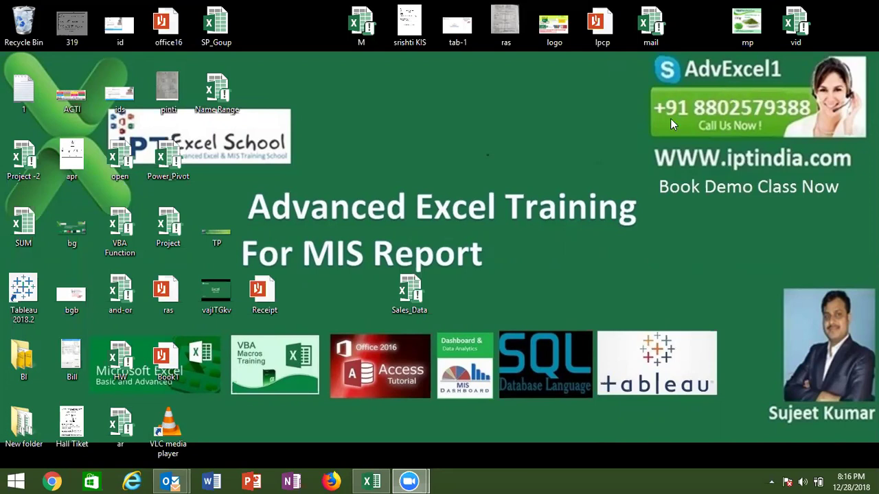
Enter the notes DIR and FileLen in cells C4 and C5 of Sheet1
left_click(371, 481)
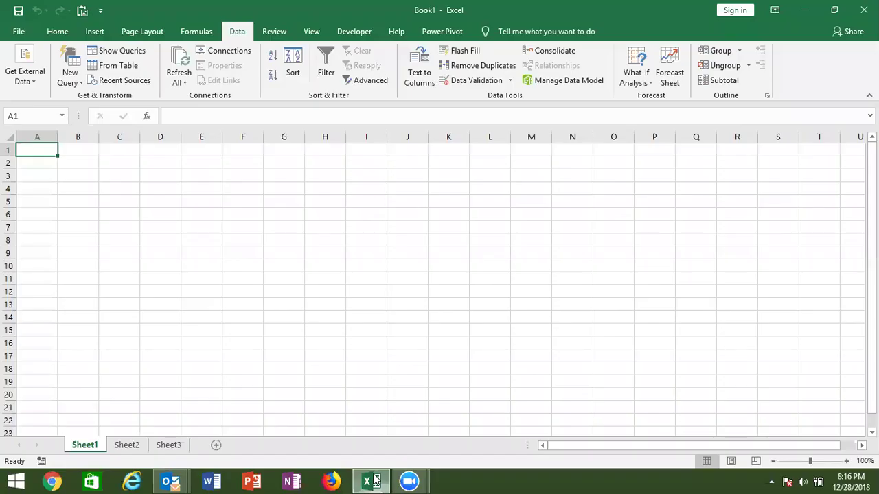
left_click(130, 248)
left_click(130, 195)
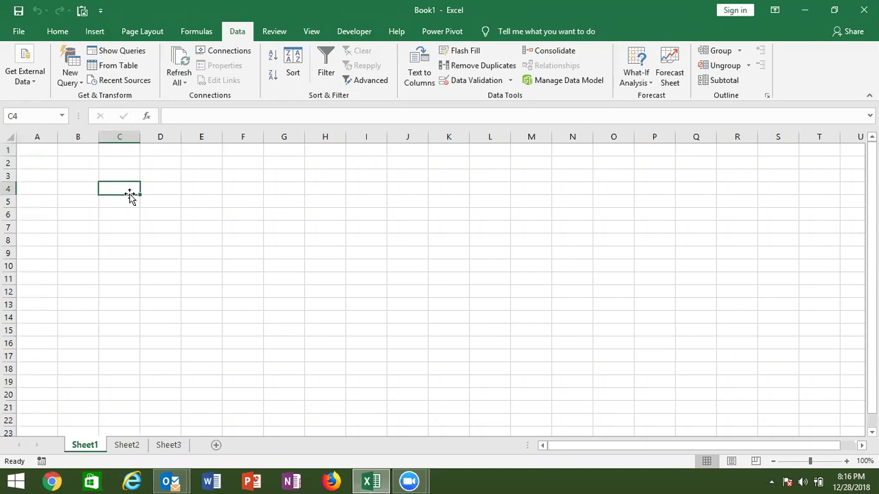
type("DIR")
key("Return")
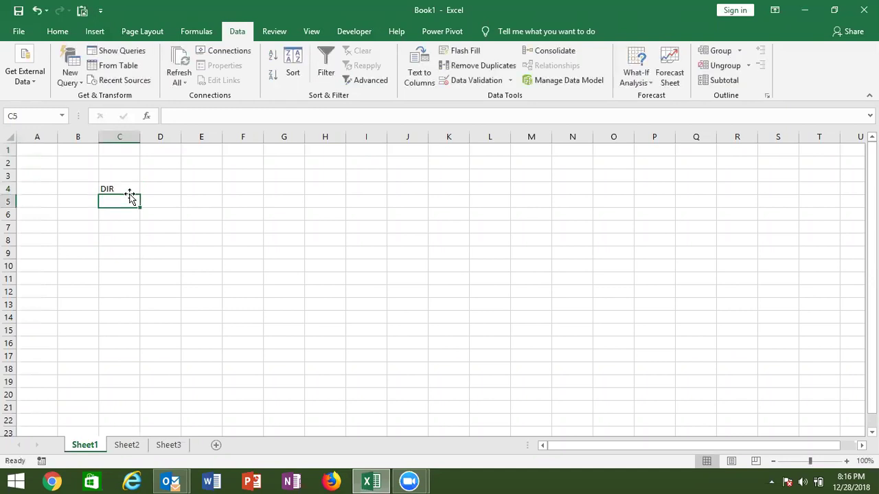
type("File")
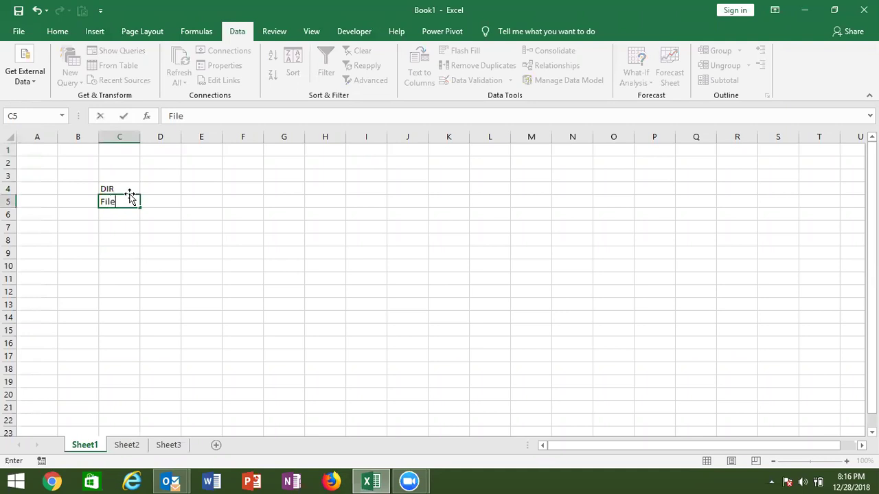
type("Len")
key("Return")
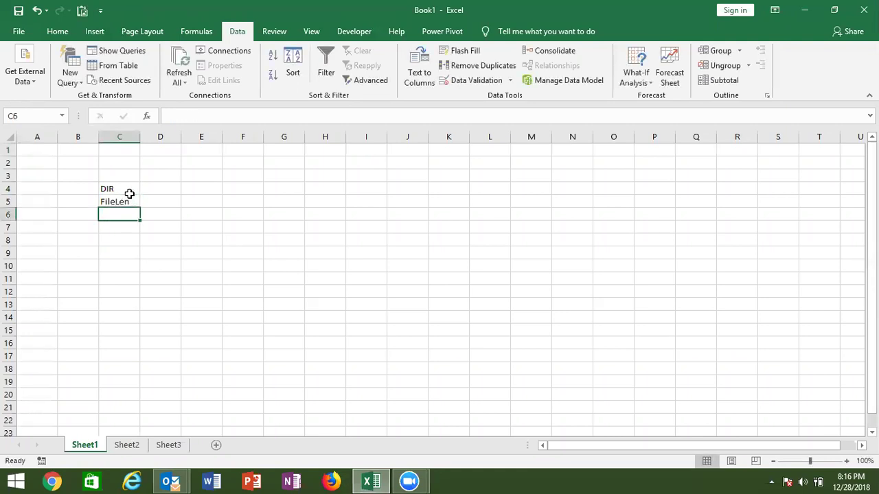
Abandon the FileDate entry, clear C4:C5, select A12 and minimise Excel to the desktop
type("FileDate")
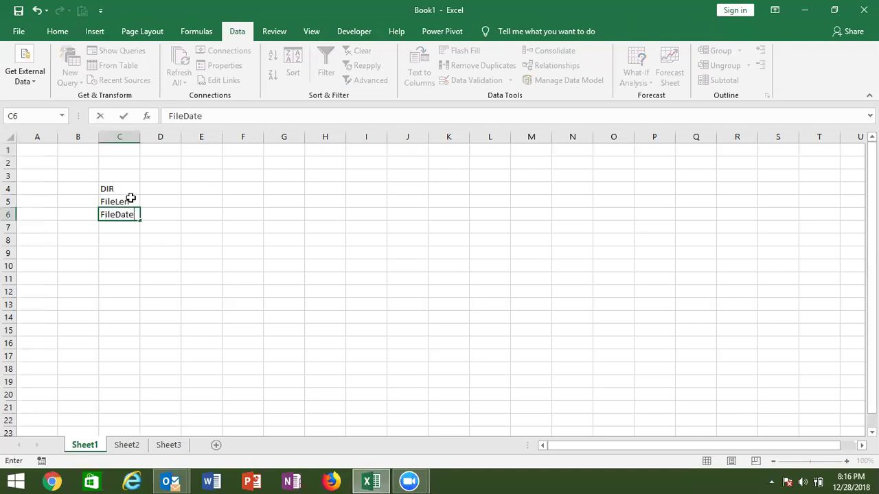
key("Escape")
key("Up")
key("Up")
key("shift+Down")
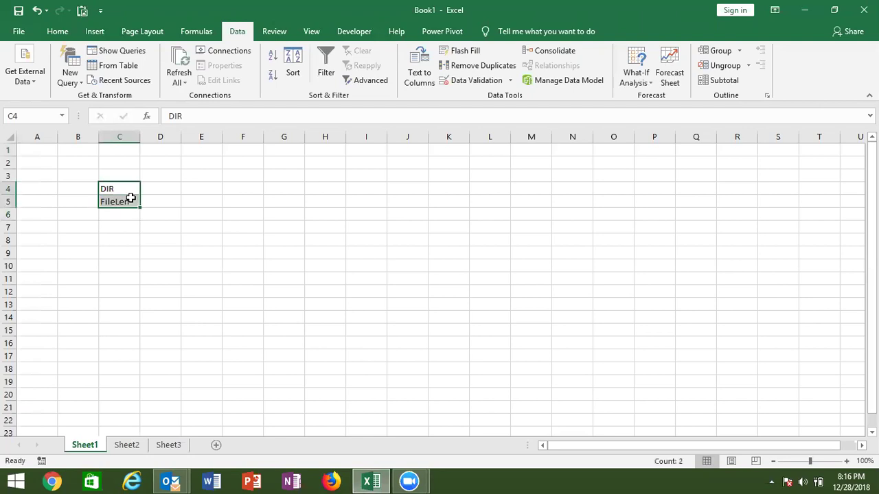
key("Delete")
left_click(18, 295)
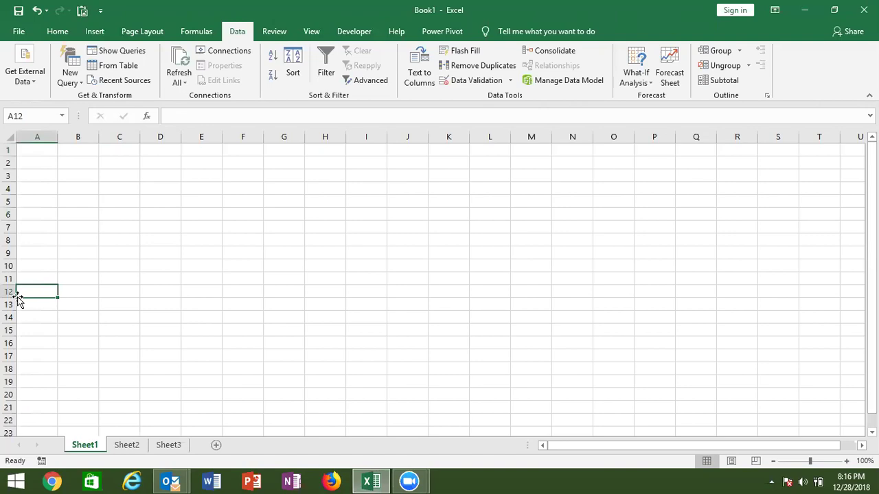
key("super+d")
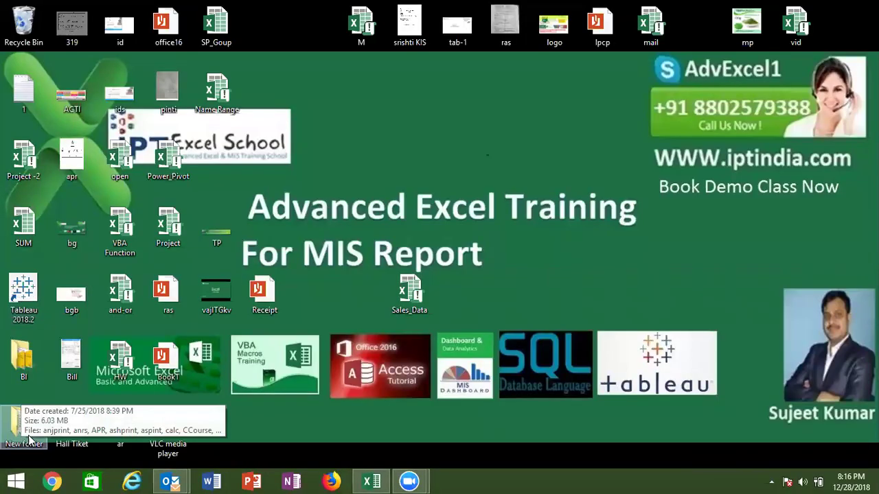
Browse the Power BI video files in the desktop BI folder, then close the folder window
double_click(24, 374)
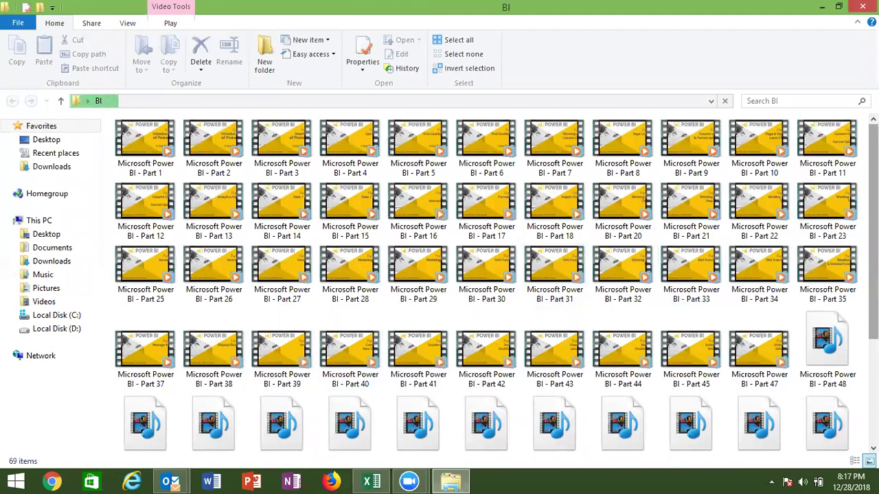
scroll(487, 282, "down", 3)
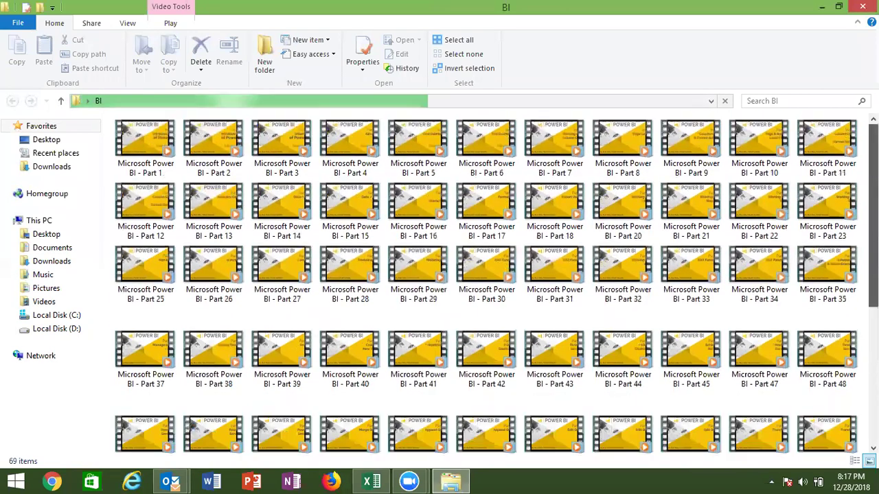
left_click(863, 7)
Cancel closing Book1 so it stays open, then select cells A1, B1 and C1
left_click(864, 9)
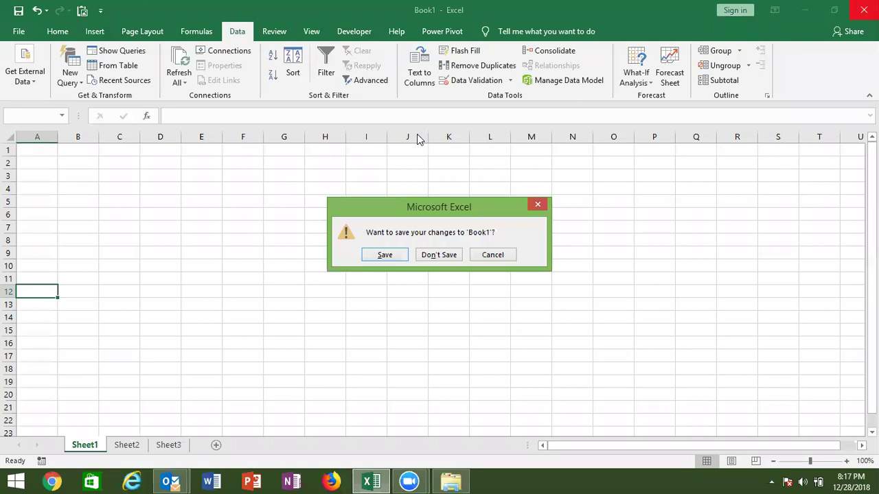
left_click(496, 256)
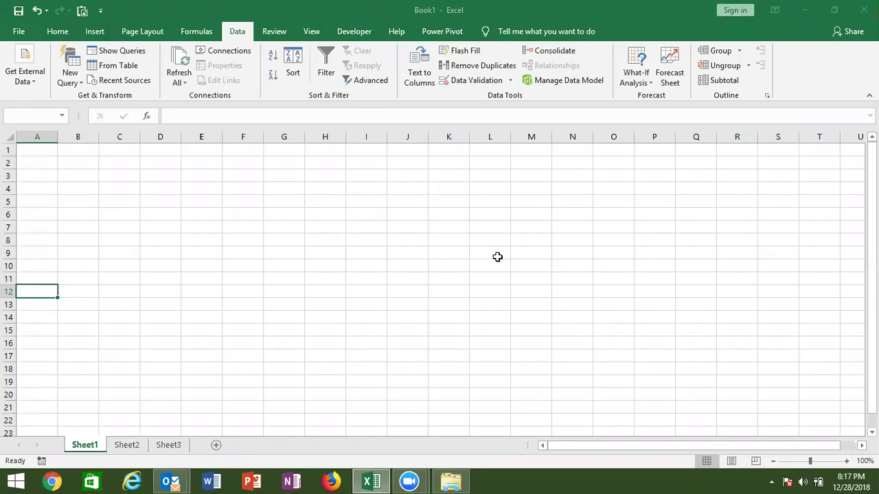
left_click(47, 153)
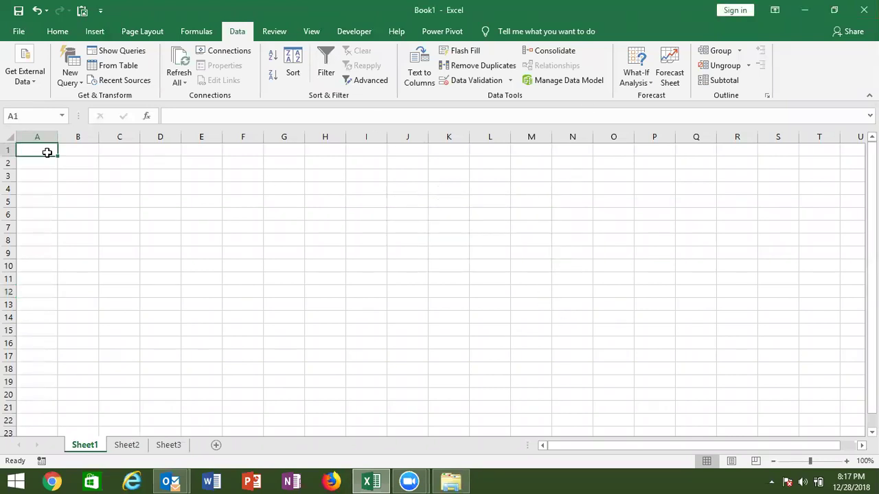
left_click(69, 152)
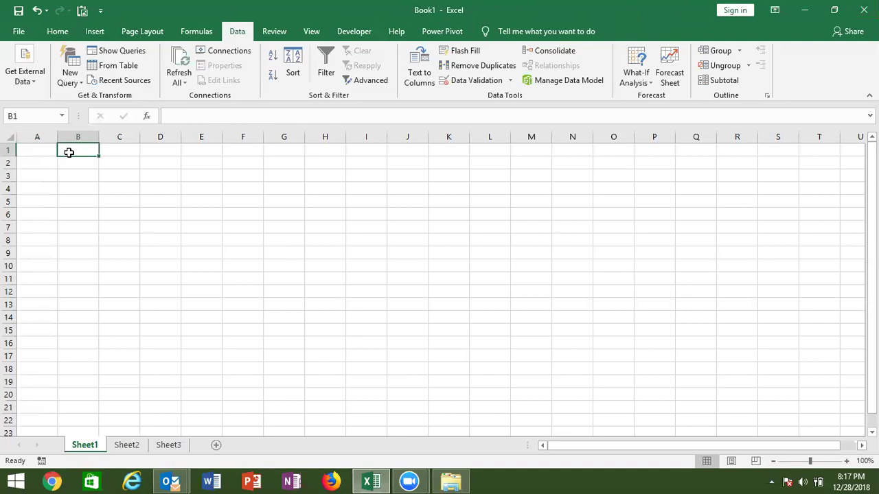
left_click(111, 147)
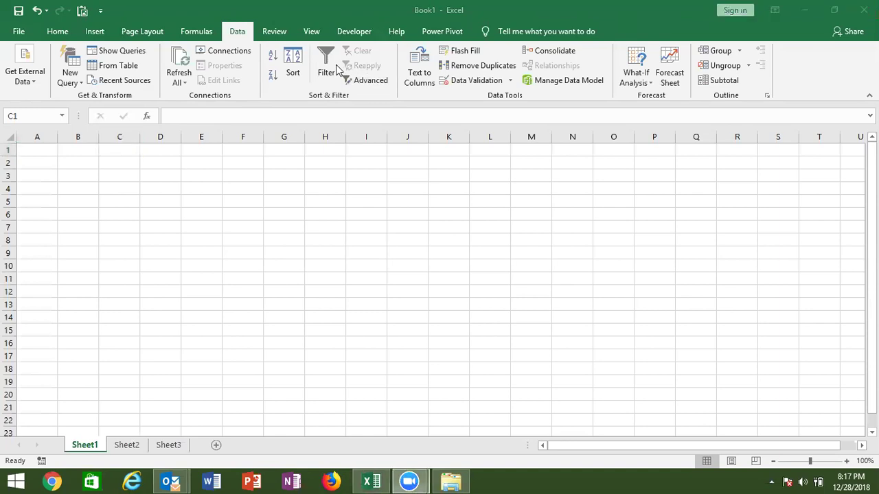
In the VBA editor, insert a new module containing a sub named Filedir
left_click(353, 31)
left_click(17, 61)
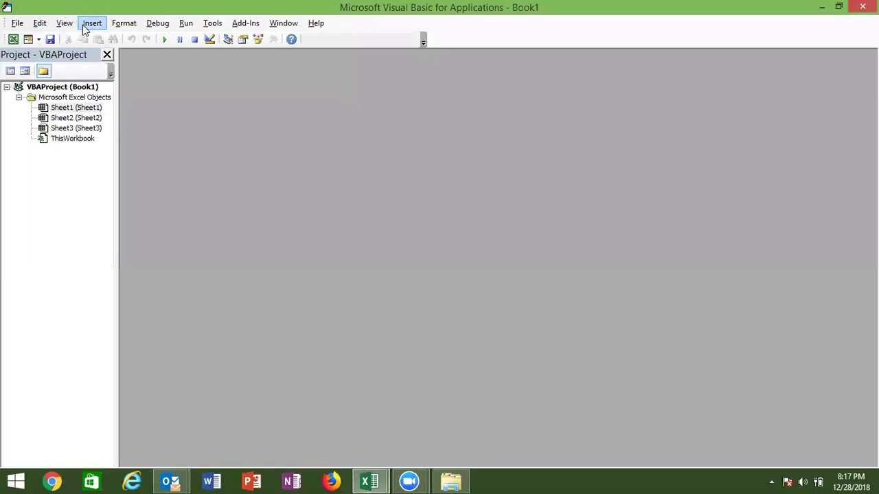
left_click(92, 24)
left_click(107, 68)
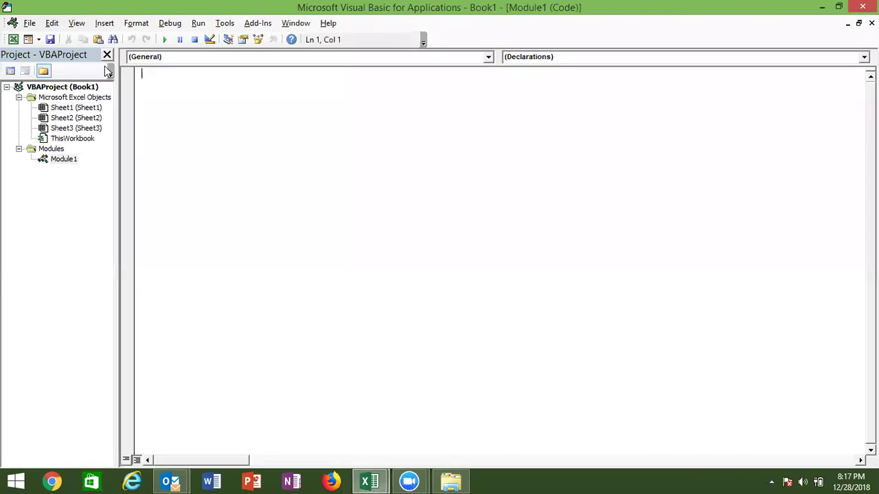
type("sub rr")
type("()")
key("Return")
key("Return")
key("Return")
key("Return")
double_click(166, 73)
type("Filedir")
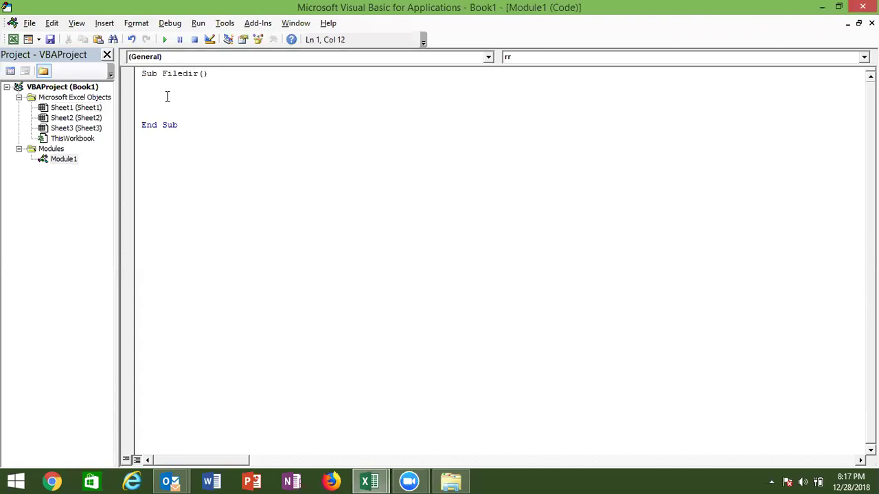
Declare fn As String inside the Filedir sub
left_click(167, 94)
key("Return")
key("Return")
key("Return")
key("Up")
key("Up")
key("alt+F11")
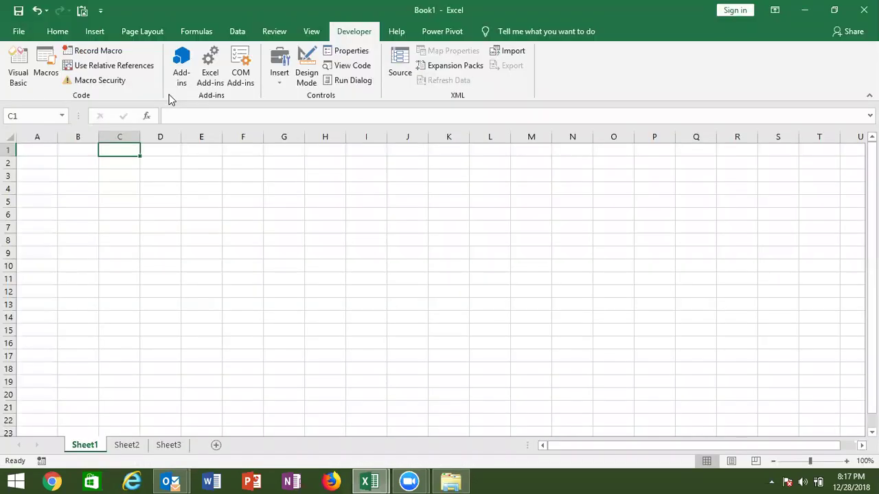
key("ctrl+Home")
key("alt+F11")
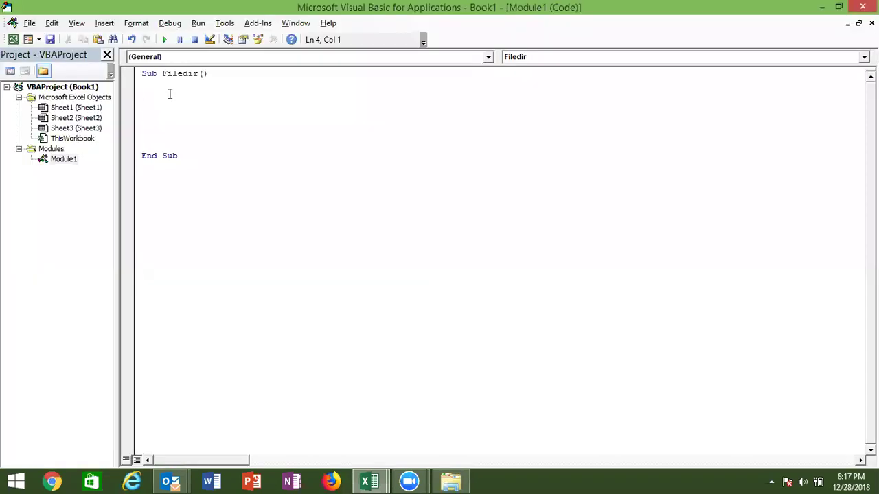
type("dim fn ")
type("as str")
key("Return")
key("Return")
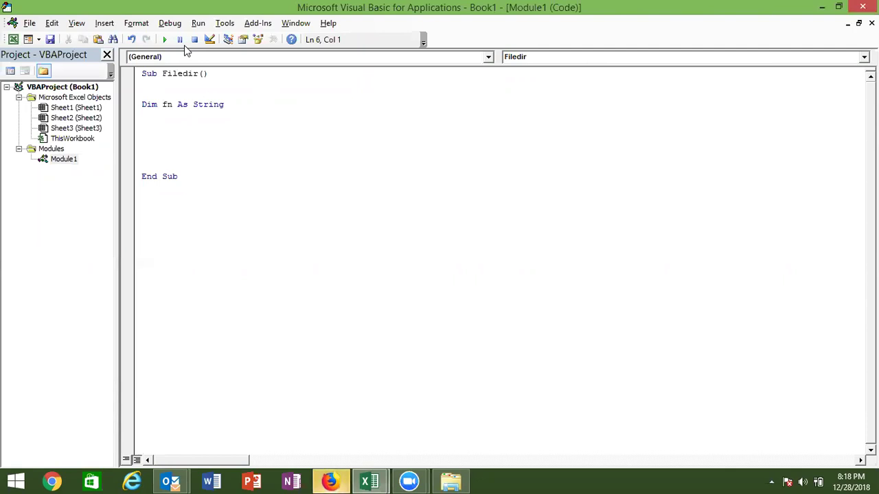
Begin the line fn = dir( below the declaration, then switch away from the editor
key("Return")
key("Up")
key("Up")
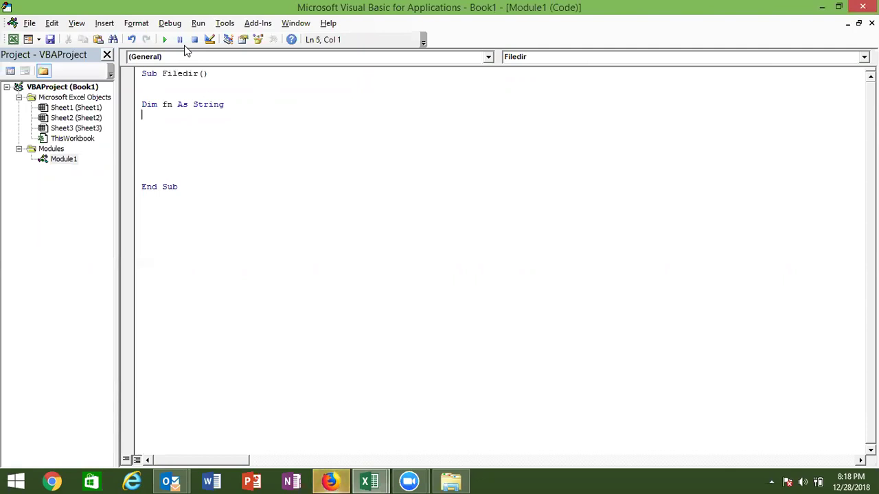
key("shift+Up")
key("shift+Down")
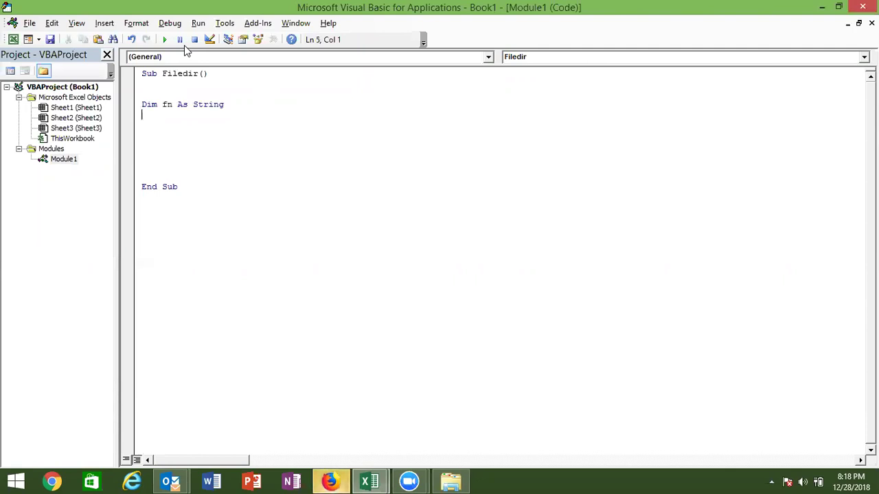
key("Return")
type("fn = ")
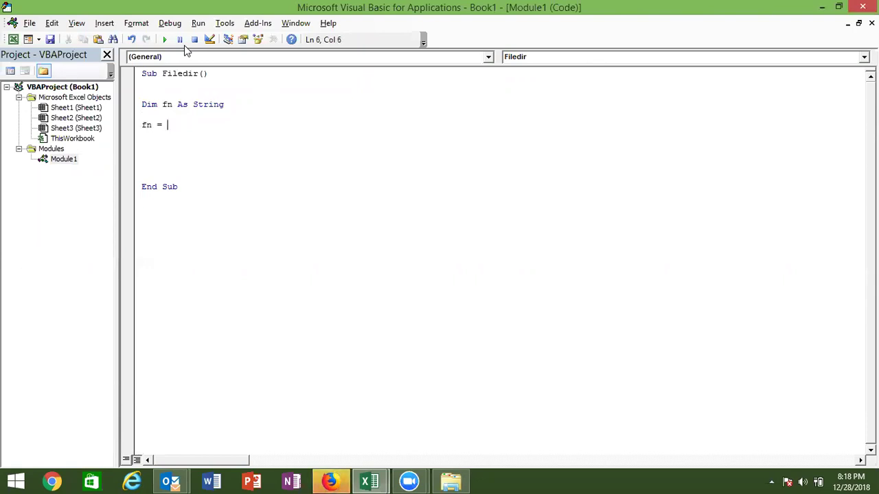
type("dir")
type("(")
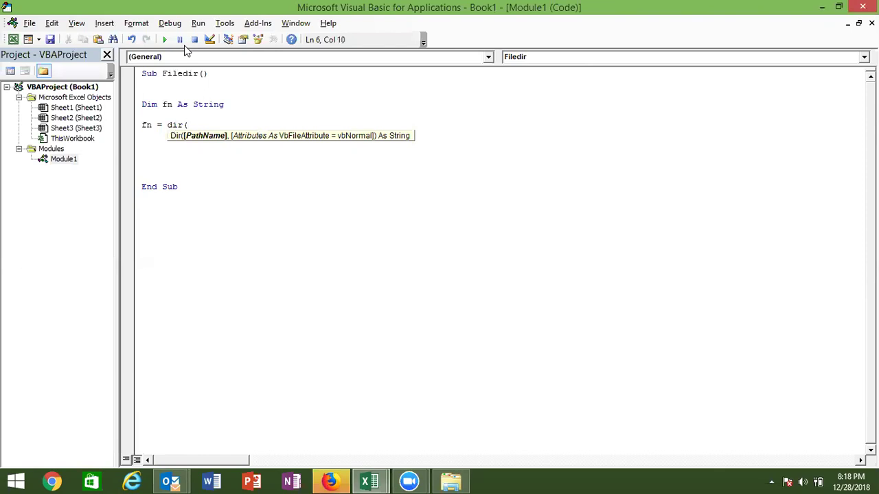
key("alt+Tab")
key("alt+Tab")
key("alt+Tab")
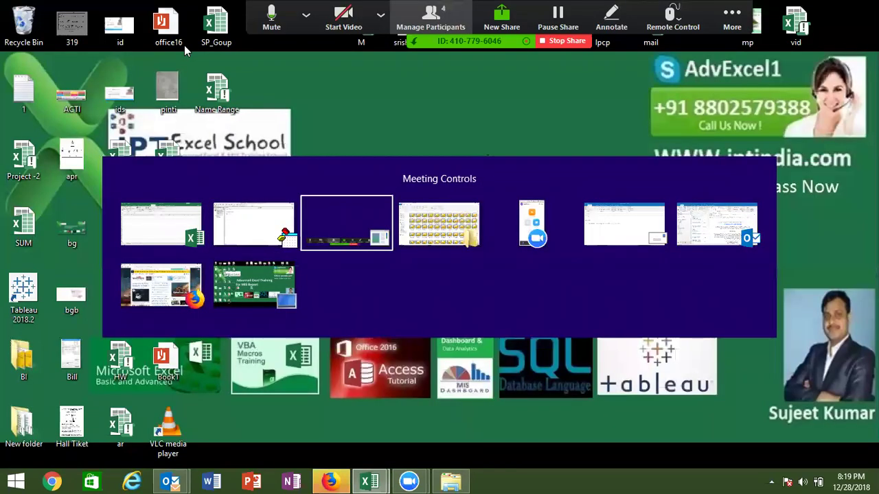
key("alt+Tab")
Copy the BI folder's path and paste it into dir( as a quoted path ending in \
left_click(449, 103)
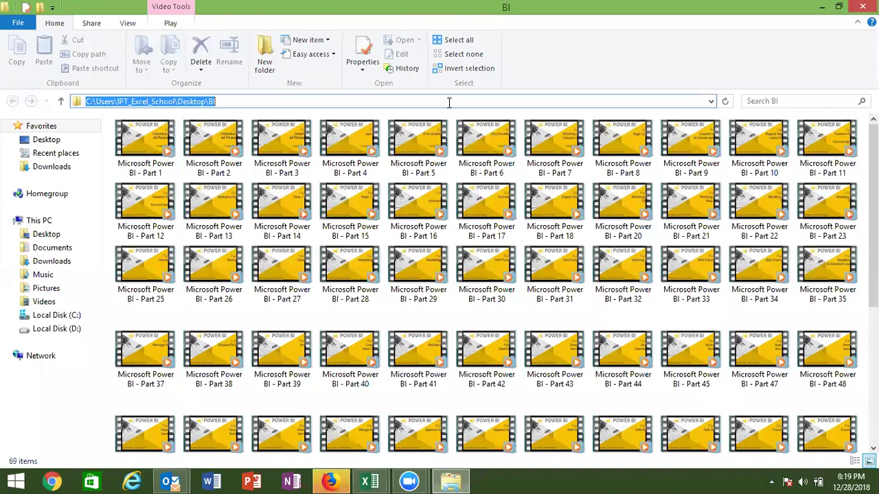
key("alt+Tab")
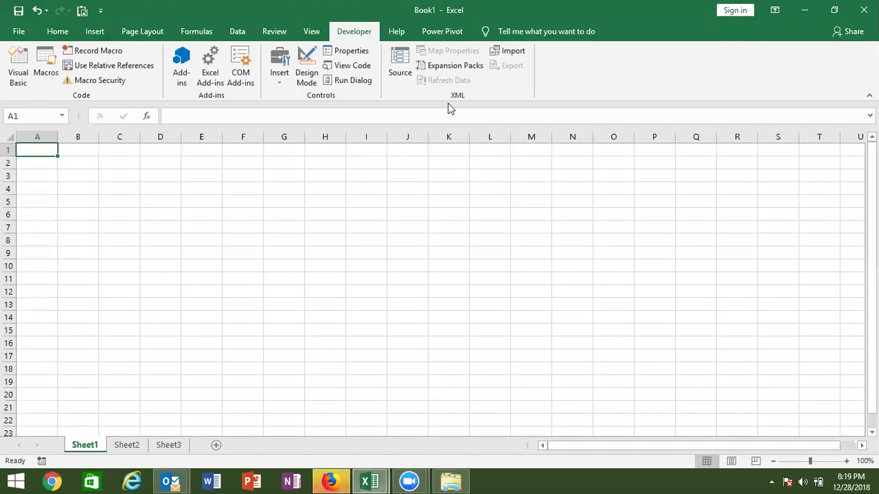
key("alt+Tab")
type("\"")
type("C:\\Users\\IPT_Excel_School\\Desktop\\BI")
type("\\")
Copy the name 'Microsoft Power BI - Part 1' from that video's Properties dialog
key("alt+Tab")
key("alt+Tab")
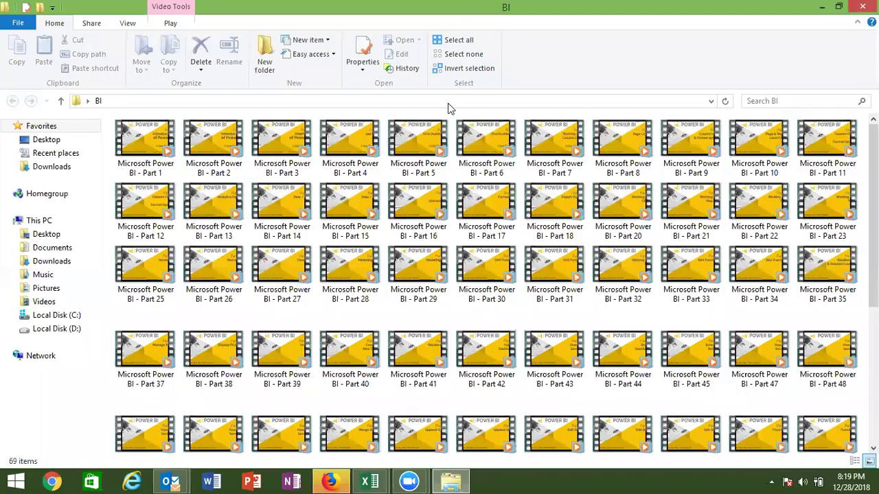
left_click(118, 156)
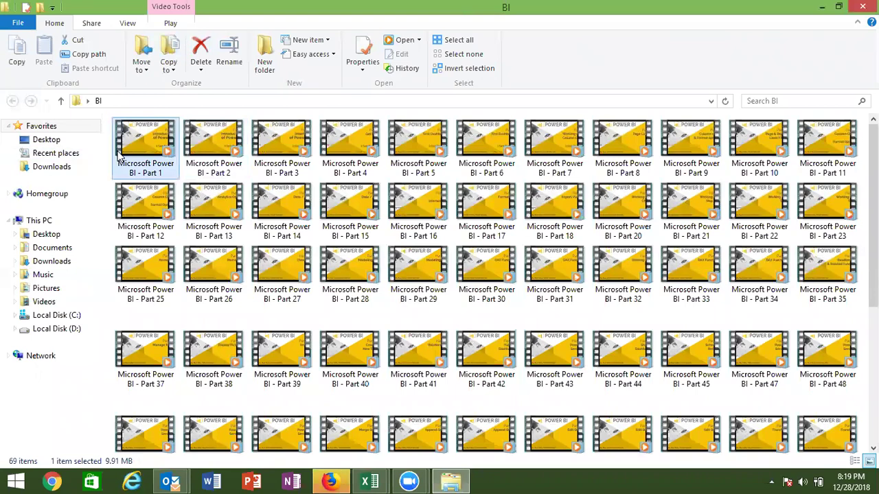
right_click(118, 157)
left_click(177, 363)
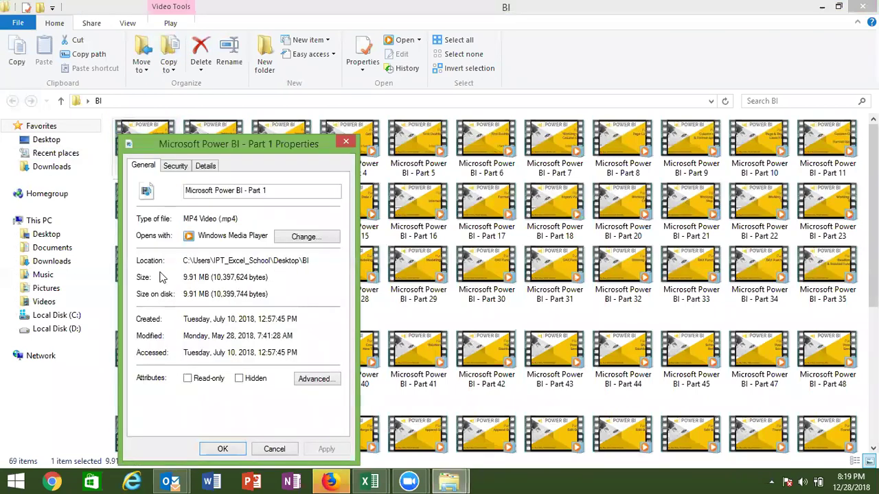
left_click(270, 191)
left_click_drag(274, 191, 167, 197)
key("ctrl+c")
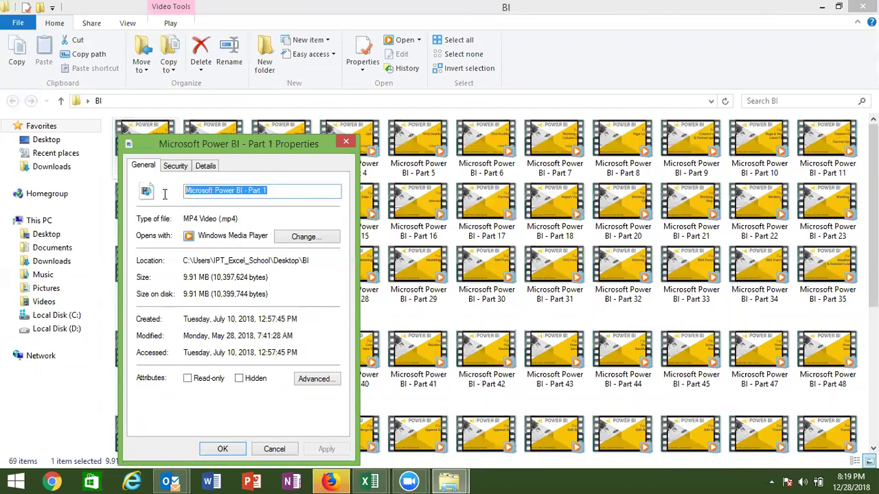
key("Escape")
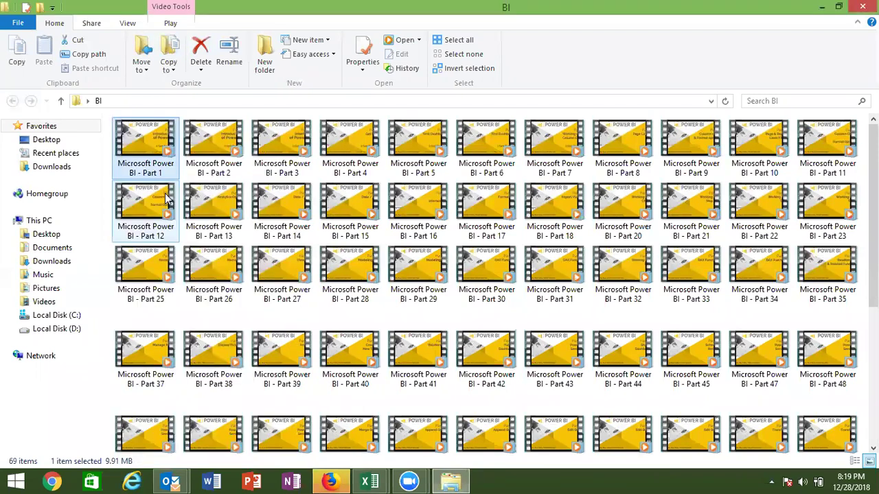
key("alt+Tab")
key("alt+Tab")
Finish fn = Dir("...\BI\Microsoft Power BI - Part 1.mp4", vbNormal) and add MsgBox fn
key("ctrl+v")
type(".")
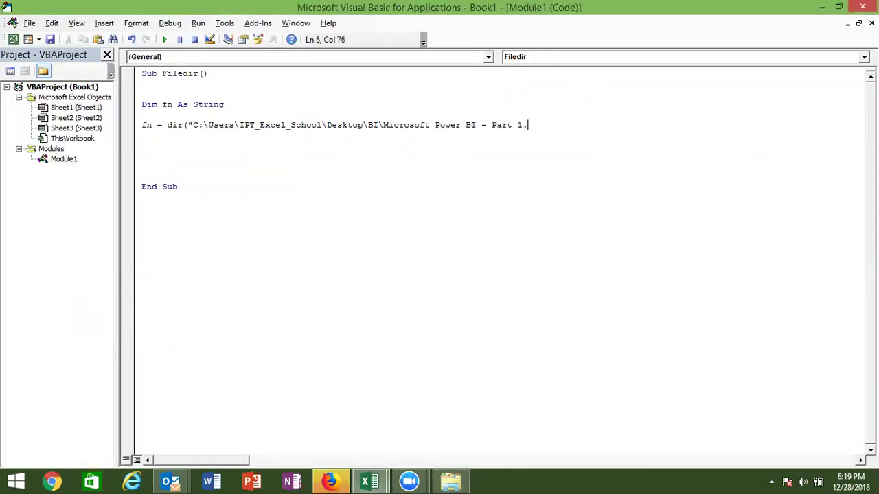
type("4\"")
type(",")
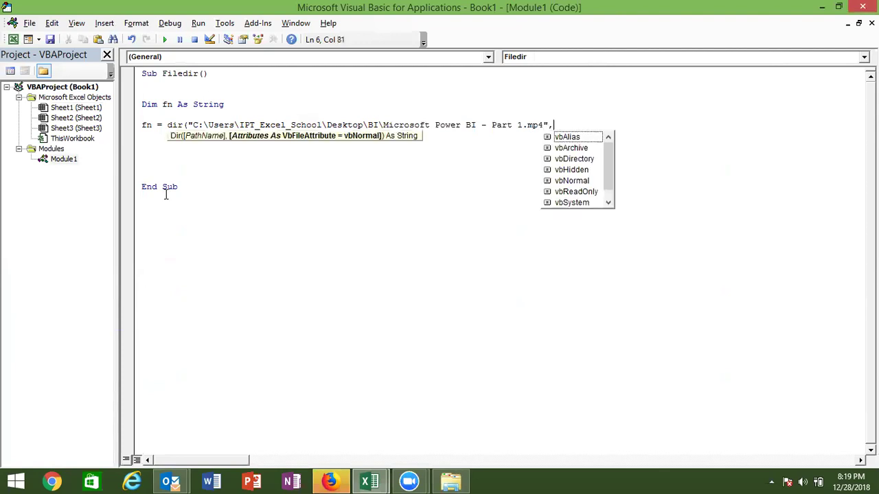
key("Down")
key("Down")
key("Down")
key("Down")
key("Tab")
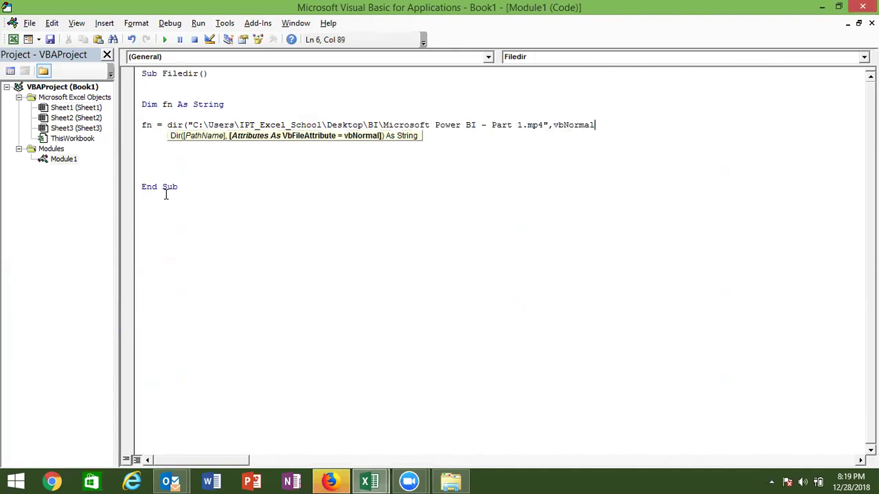
type(")")
key("Return")
key("Return")
key("Return")
type("msgbox ")
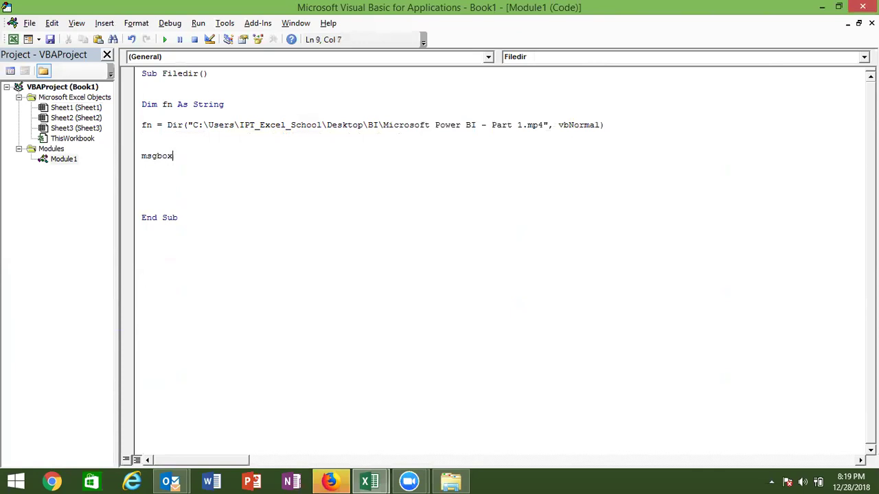
type("fn")
key("Return")
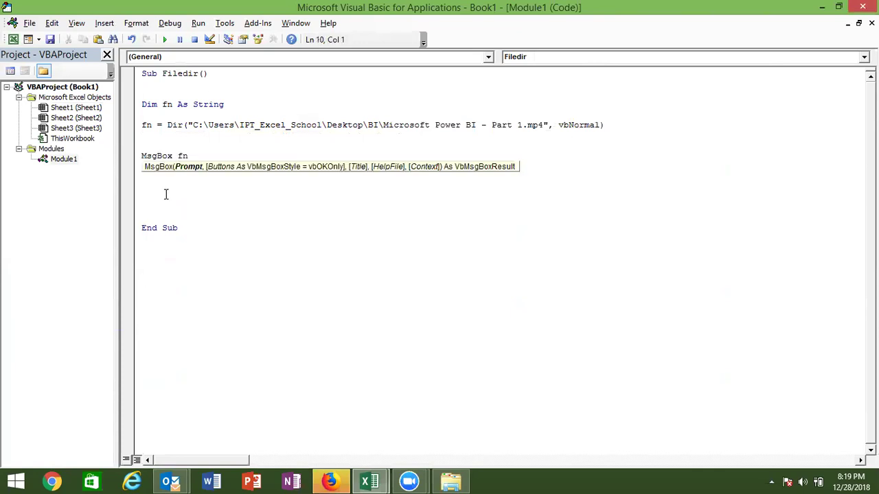
Run Filedir, swap the file name for * to match \BI\*.mp4, and rerun to confirm Part 1.mp4
left_click(165, 39)
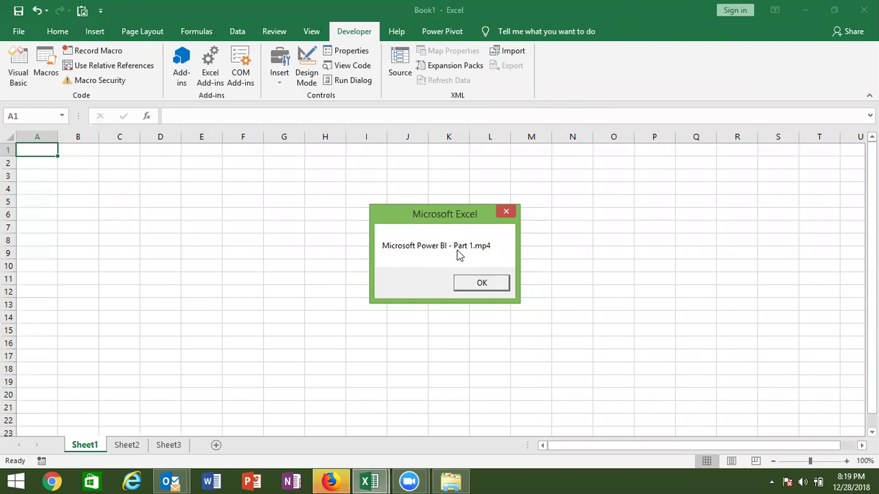
left_click(506, 212)
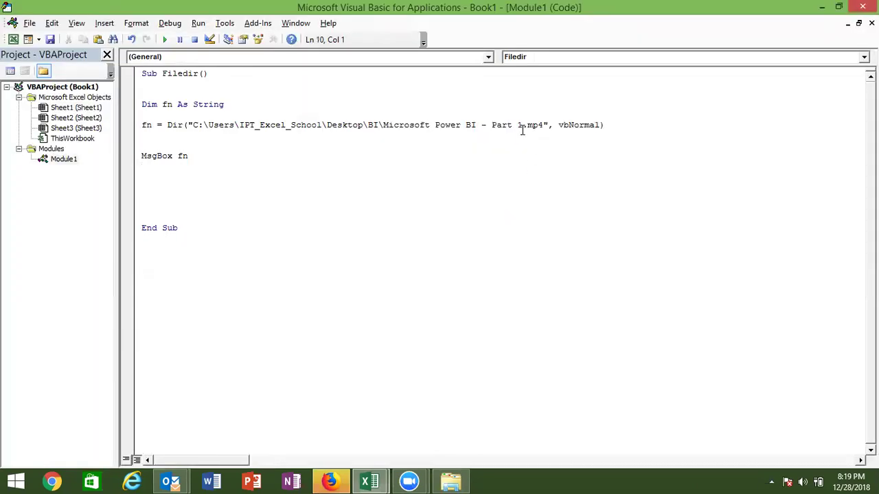
left_click_drag(521, 125, 384, 126)
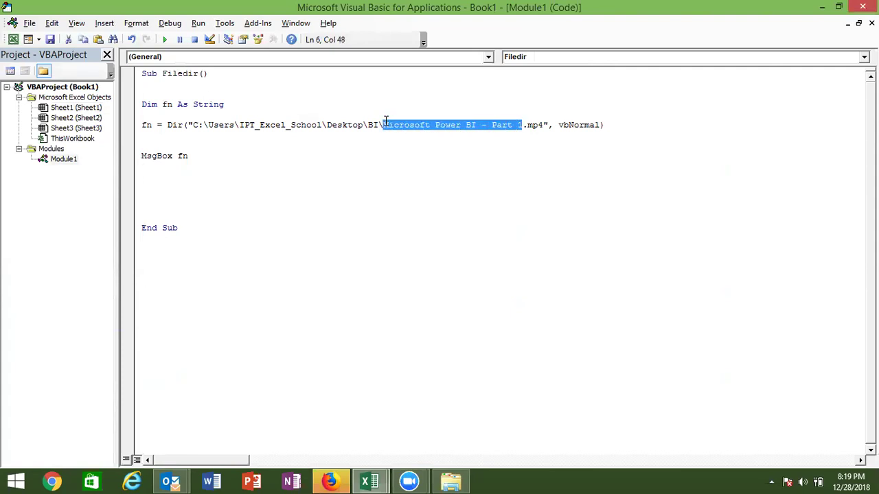
key("Delete")
type("*")
left_click(390, 144)
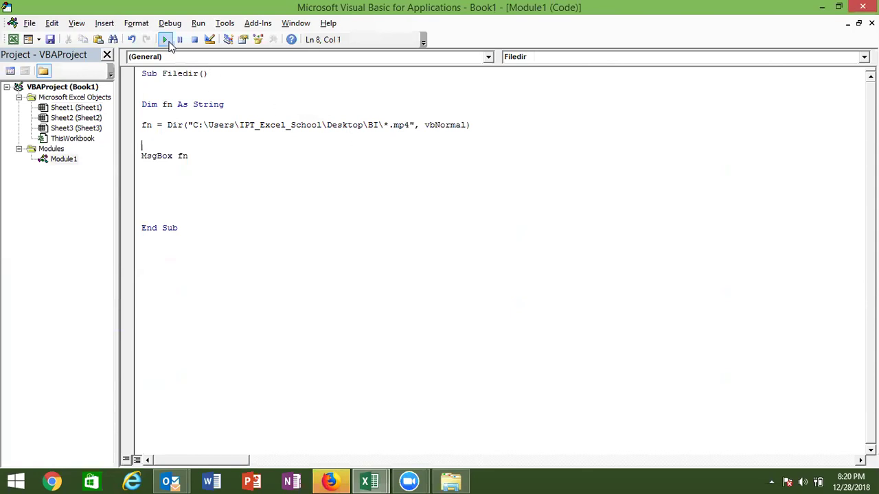
left_click(165, 39)
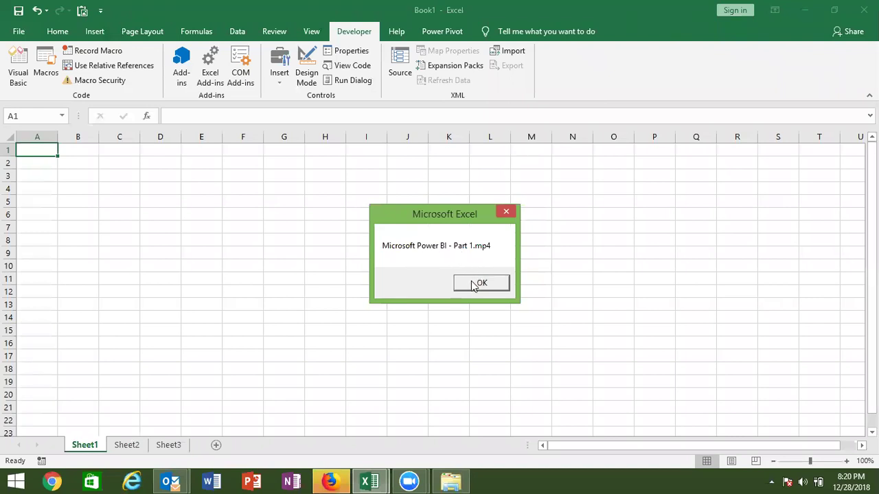
left_click(473, 285)
left_click(384, 123)
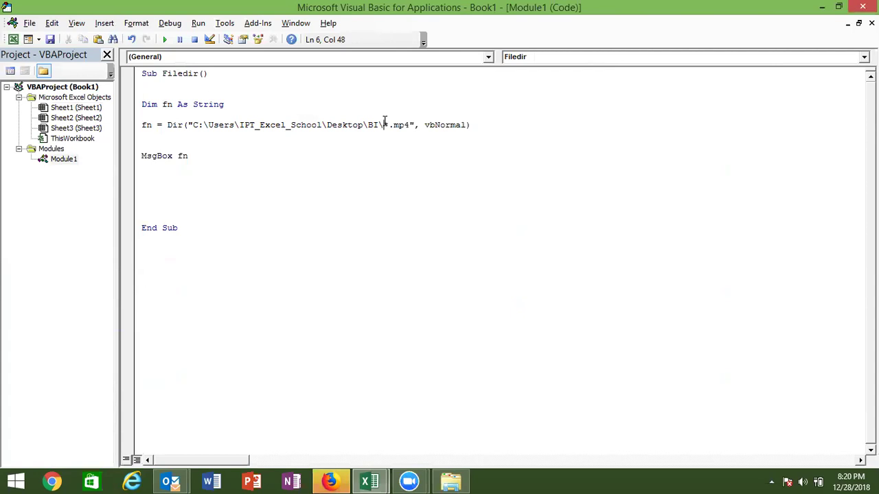
double_click(167, 104)
key("F5")
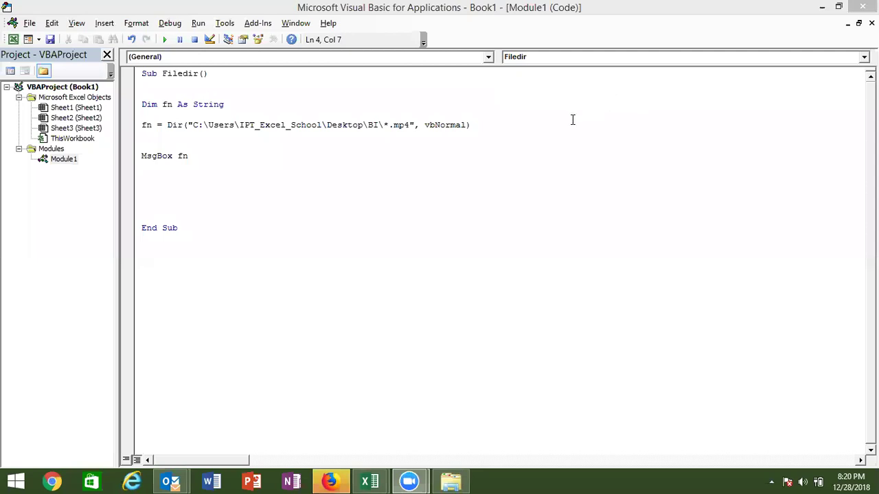
left_click(198, 104)
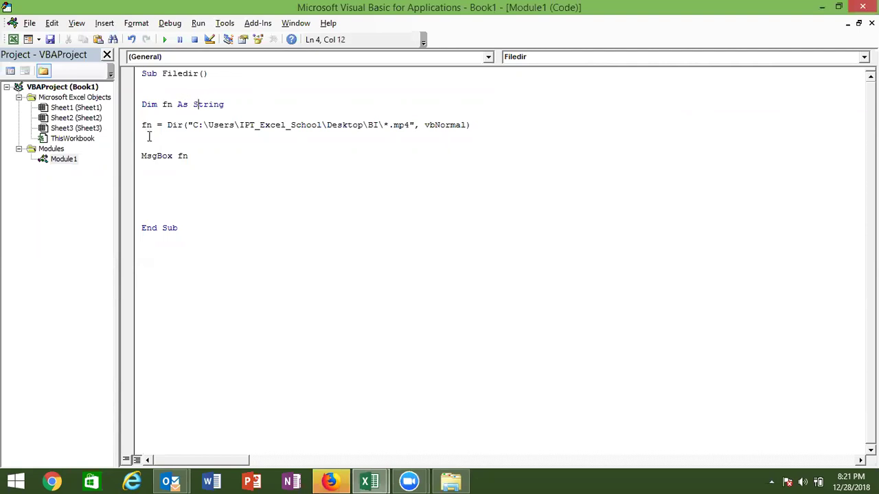
double_click(172, 125)
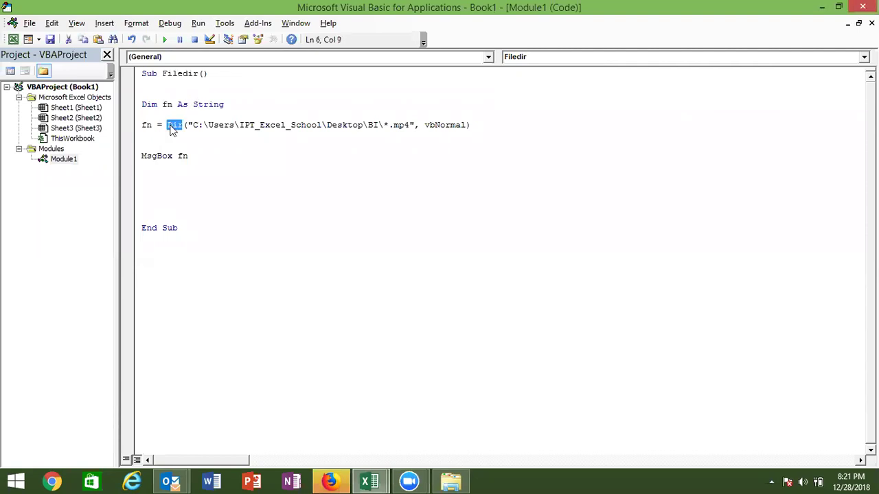
left_click(151, 125)
double_click(174, 126)
double_click(150, 125)
double_click(189, 107)
Add fn = Dir() plus a second MsgBox fn, then run to see Part 1.mp4 and Part 10.mp4
left_click(157, 170)
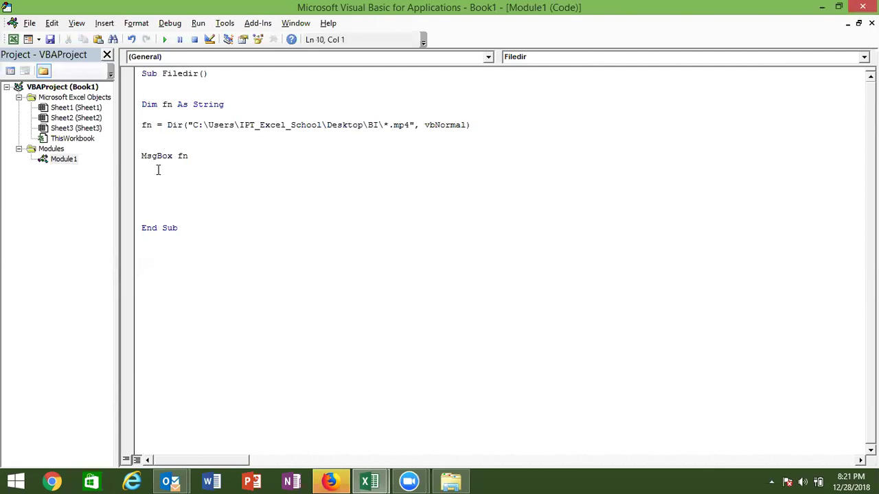
type("fn=dir()")
key("Return")
type("msgbox ")
type("fn")
key("Return")
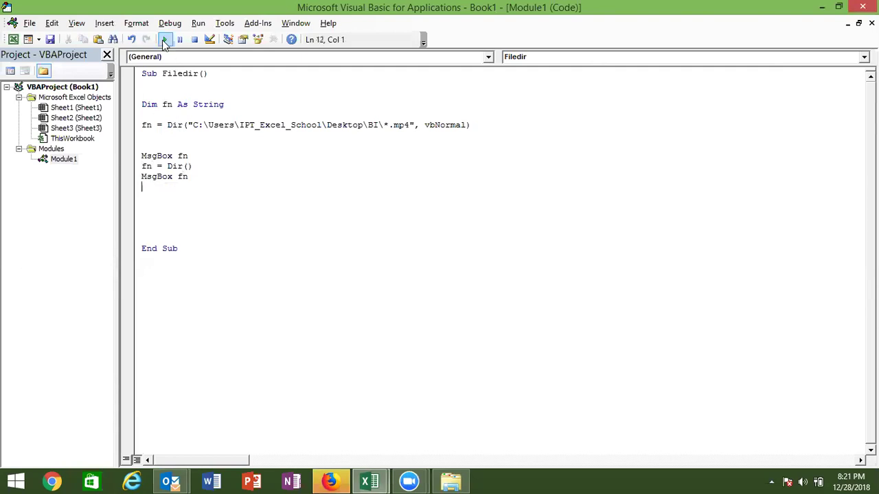
left_click(165, 39)
left_click(469, 282)
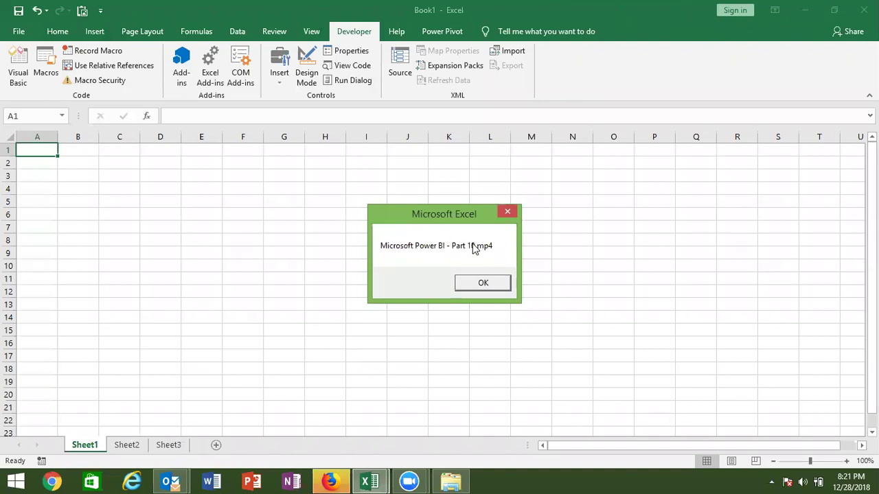
left_click(480, 287)
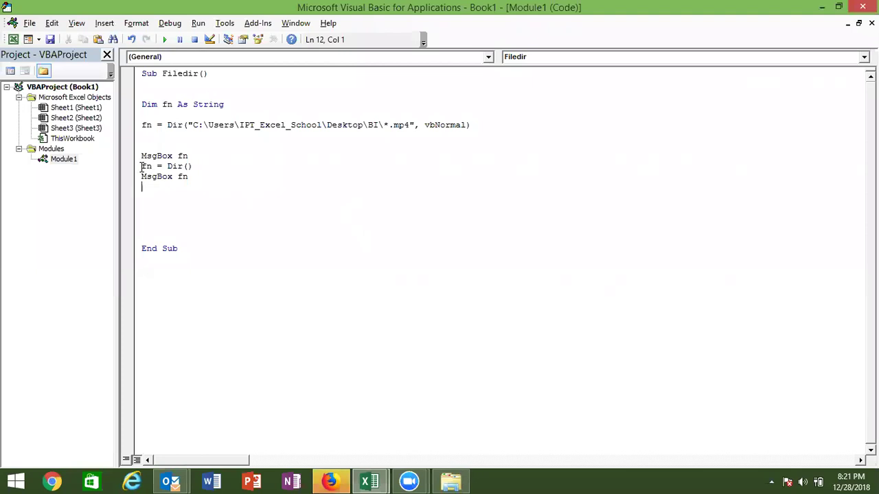
Highlight the first Dir(...) assignment and the follow-up fn = Dir() call in the code
left_click_drag(167, 166, 195, 167)
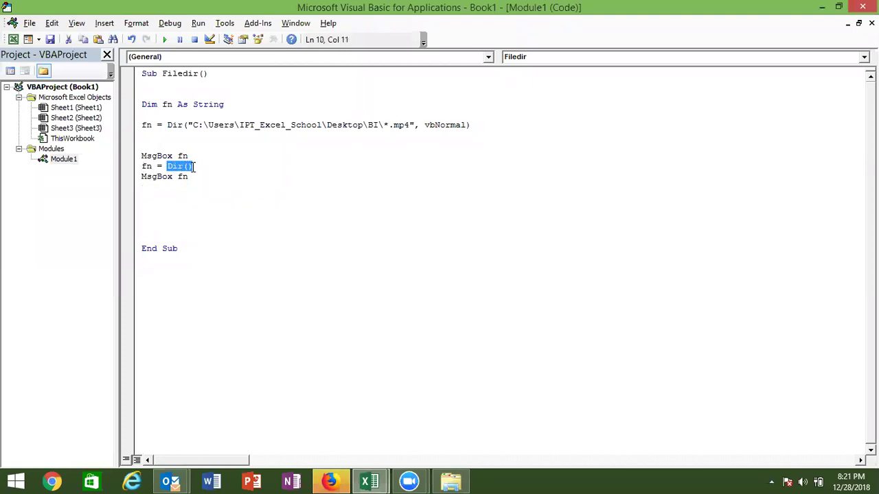
mouse_move(162, 125)
left_mouse_down()
mouse_move(141, 125)
mouse_move(420, 127)
left_mouse_up()
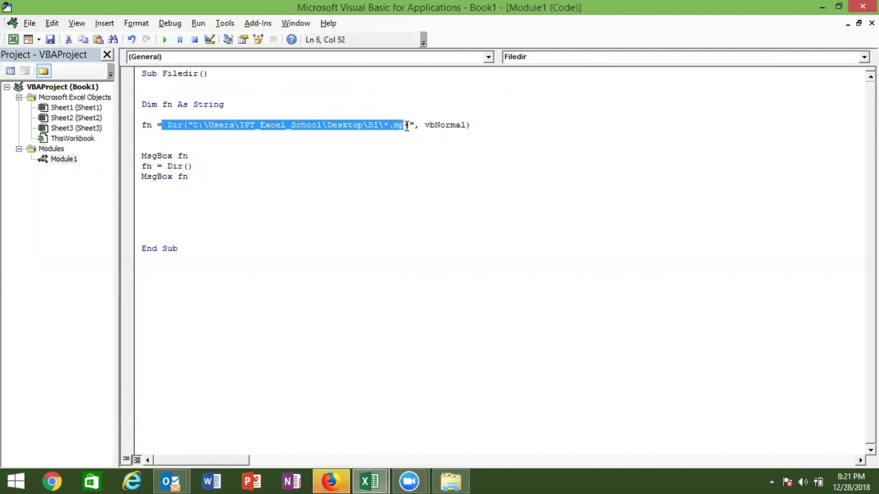
left_click_drag(422, 129, 473, 129)
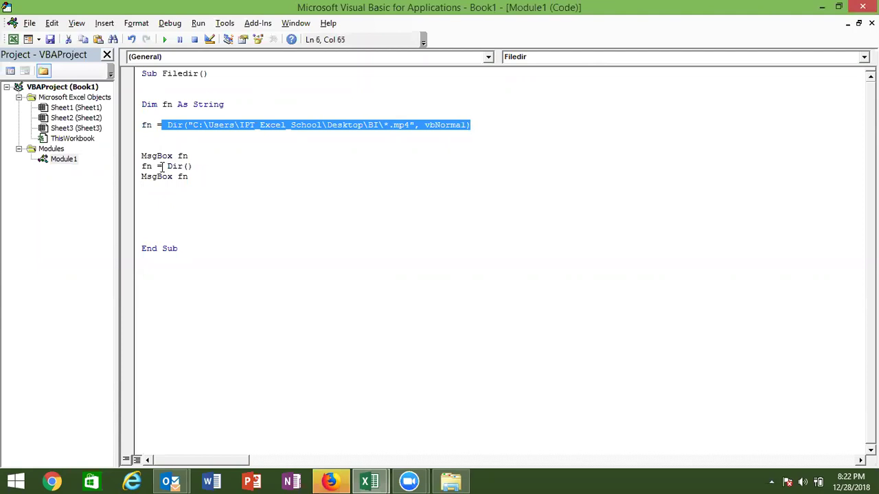
double_click(143, 166)
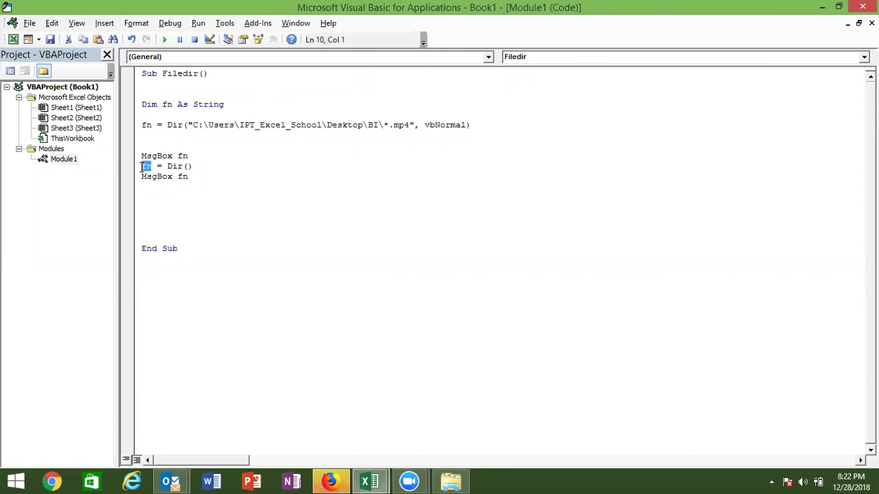
left_click_drag(191, 167, 141, 167)
Delete the second and then the first MsgBox fn line from Filedir
left_click(195, 178)
left_click(133, 179)
key("Delete")
left_click_drag(193, 156, 141, 156)
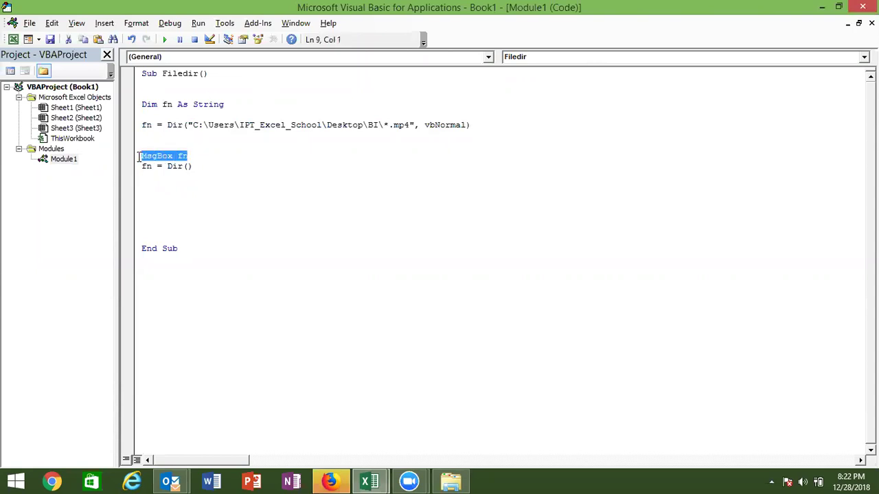
key("Delete")
Enter the headers File Name, Date Time and Size in cells A1, B1 and C1 of Sheet1
key("alt+F11")
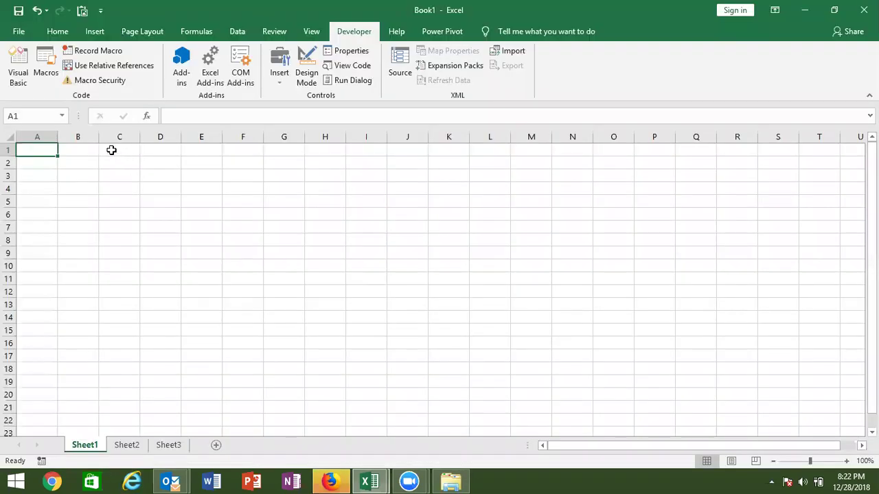
key("alt+Tab")
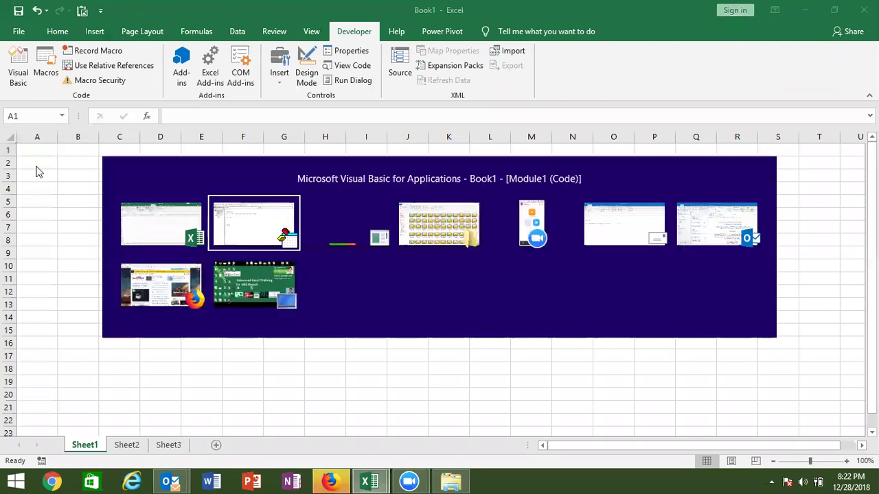
type("File Name")
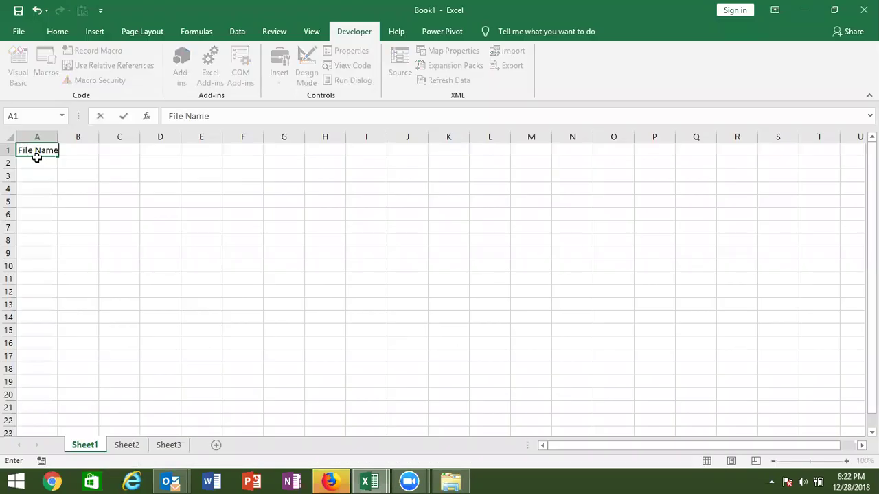
key("Tab")
type("Date Tie")
key("BackSpace")
key("BackSpace")
type("ime")
key("Tab")
type("Size")
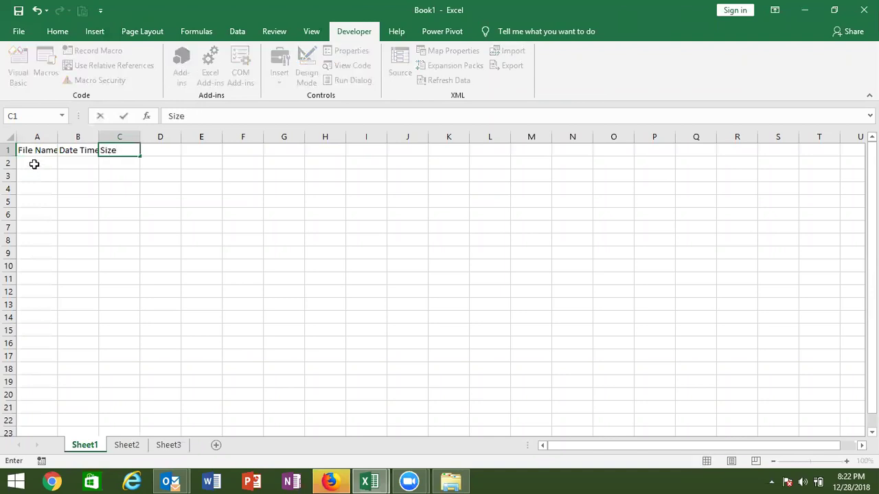
left_click(37, 162)
key("alt+F11")
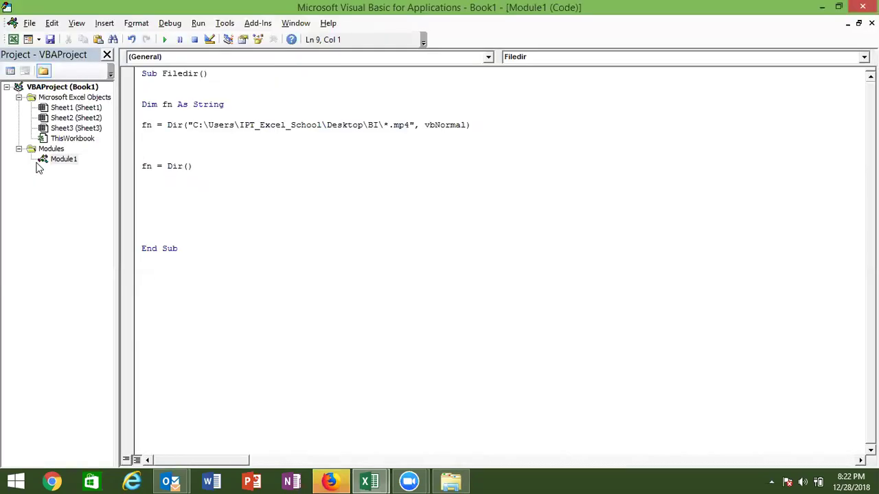
Add the line Range("A65000").End(xlUp).Offset(1, 0).Value = fn to Filedir
type("range(\"A65000\").En")
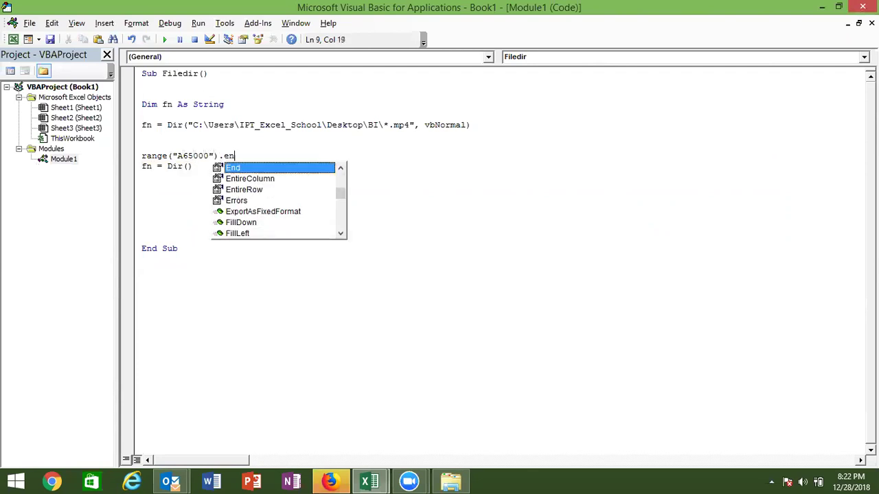
type("d")
type("(xlUp")
type(".of")
key("Tab")
type("(1,0")
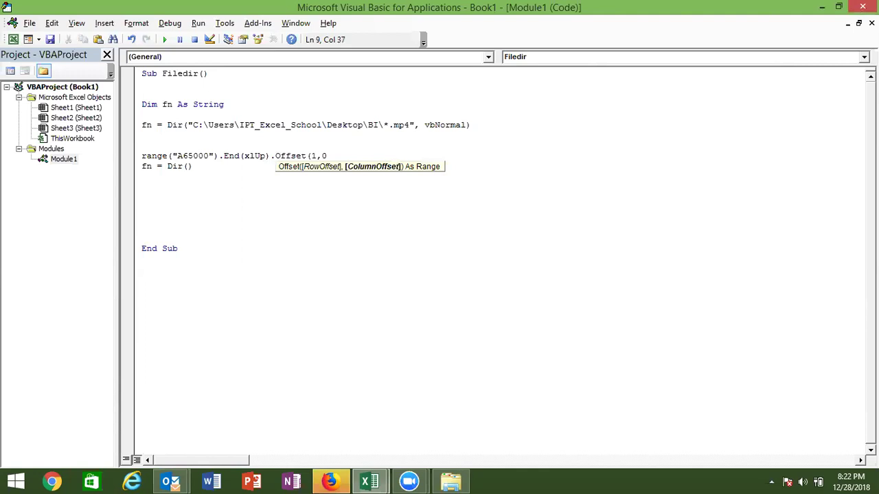
type(").valu")
key("Tab")
type("= fn")
key("Return")
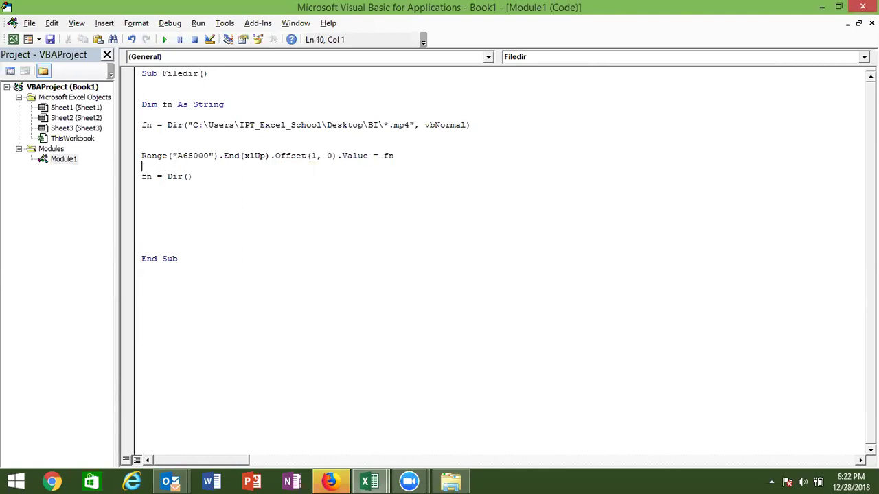
On the worksheet, select cell A23 low in column A
key("alt+Tab")
left_click(28, 282)
left_click(27, 430)
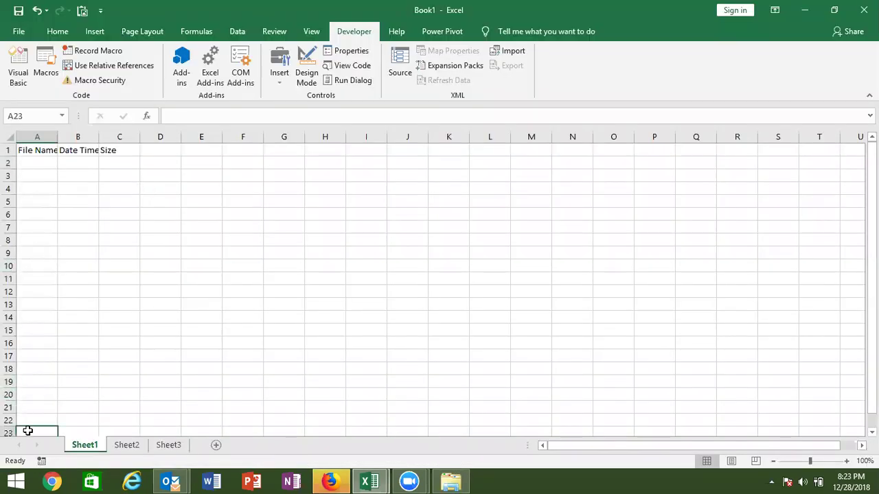
Test jumping to the top of column A and down to the first empty row A2
key("ctrl+Home")
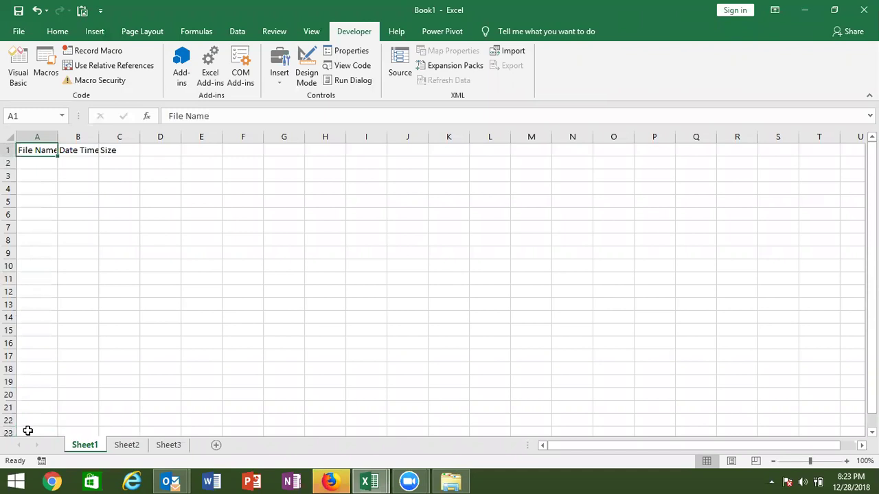
key("Down")
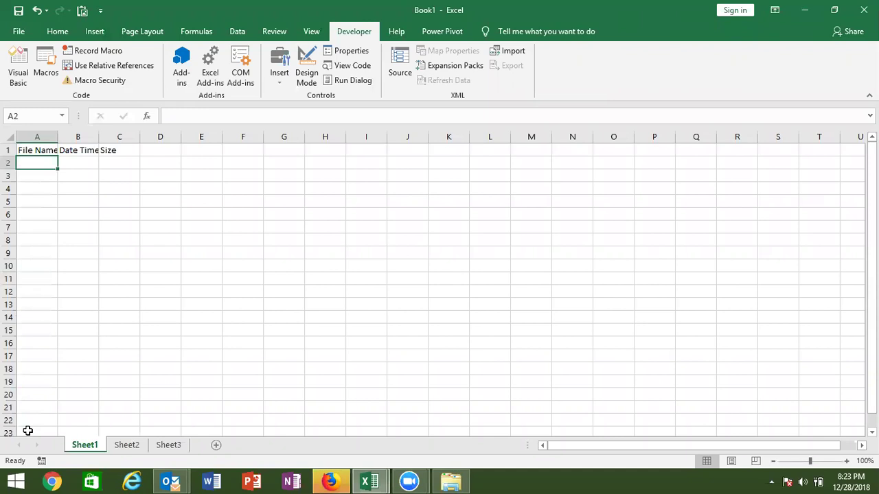
key("alt+F11")
In the VBA editor, start selecting Filedir's Range("A65000") line
key("alt+Tab")
key("alt+Tab")
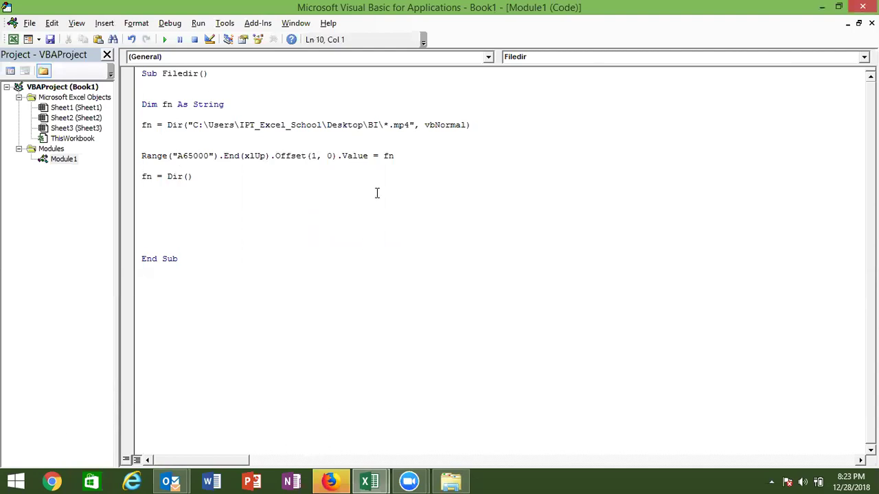
double_click(388, 157)
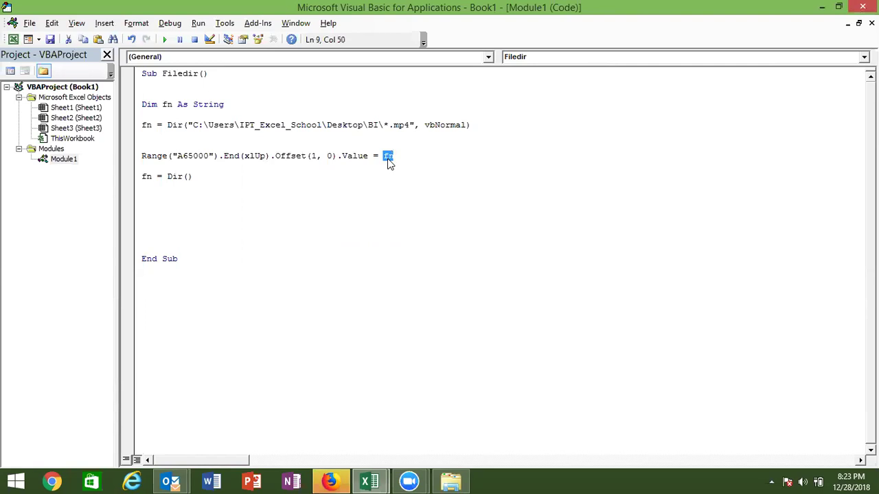
left_click(186, 166)
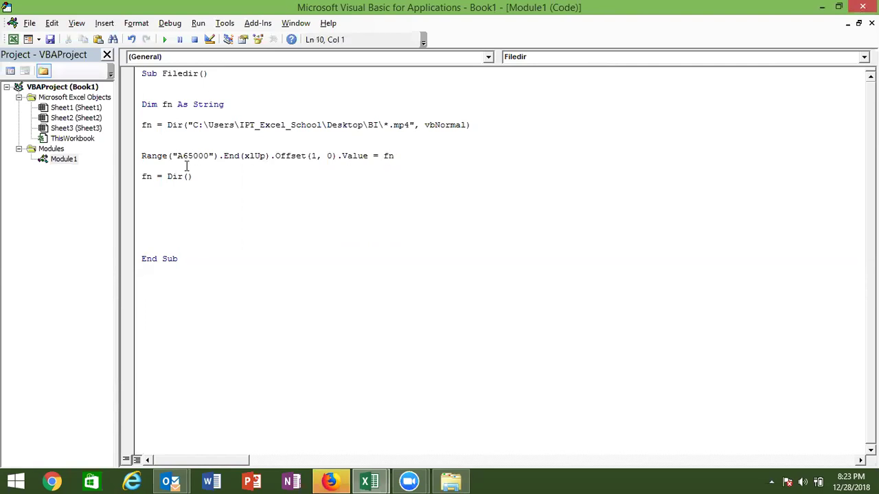
key("Up")
key("shift+Right")
key("shift+Right")
Copy the Range line below itself, change it to Offset(0, 1) and append .Value=filedatetime(
key("shift+Right")
key("shift+Right")
key("shift+Right")
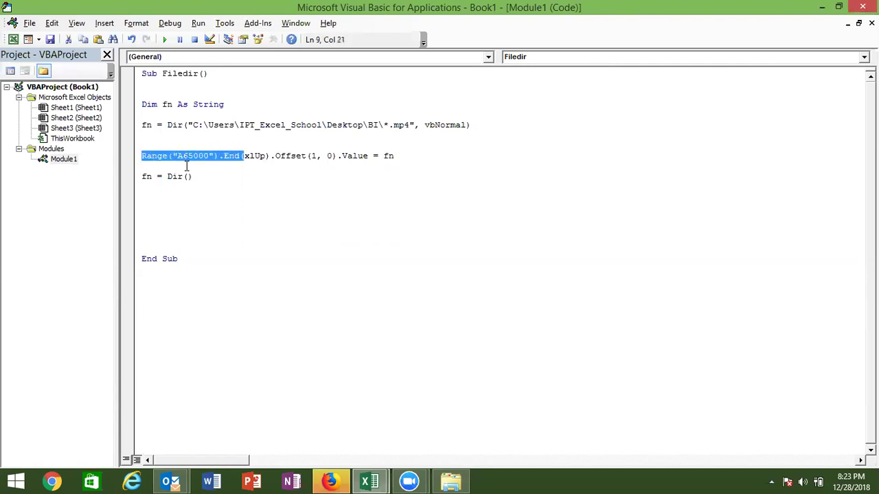
key("shift+Right")
key("shift+Right")
key("shift+Right")
key("shift+Right")
key("shift+Right")
key("shift+Right")
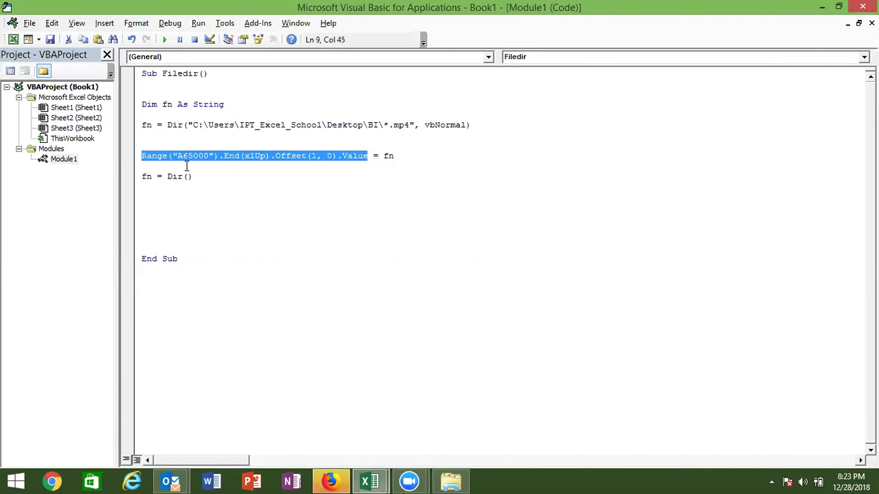
key("ctrl+c")
key("Down")
key("ctrl+v")
double_click(315, 167)
type("0")
key("Right")
key("Right")
key("Delete")
type("1).Value")
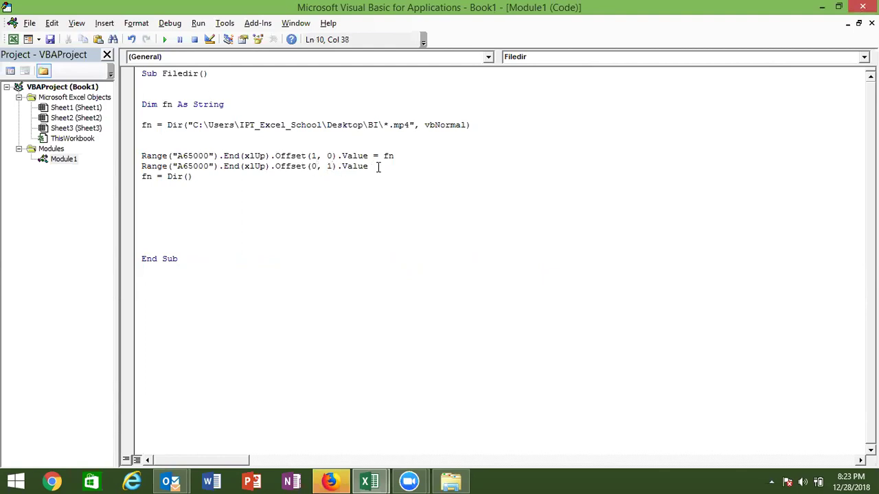
type("=")
type("filedatetime")
type("(")
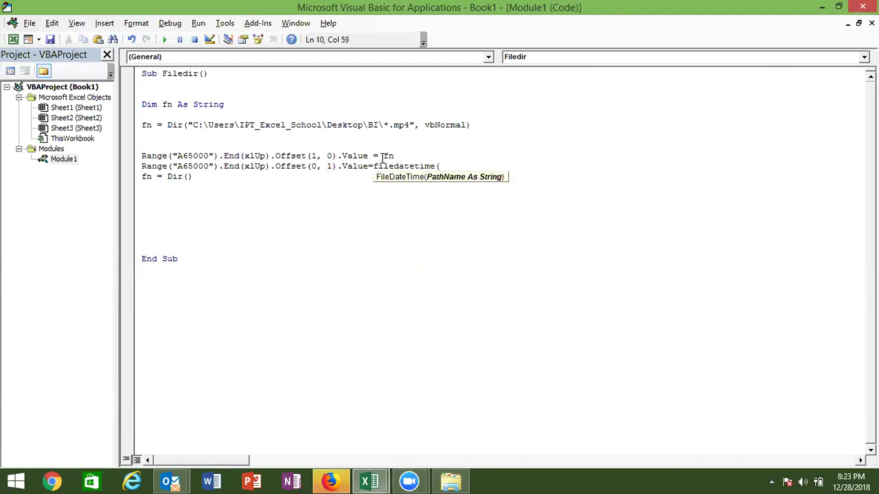
left_click(193, 122)
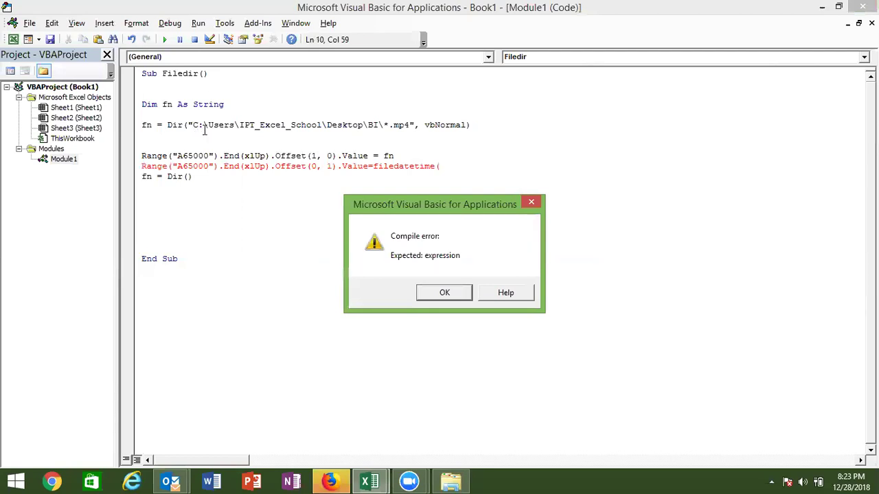
Dismiss the compile error and finish the line as FileDateTime("C:\Users\IPT_Excel_School\Desktop\BI\" & fn)
key("Return")
mouse_move(193, 126)
left_mouse_down()
mouse_move(393, 127)
mouse_move(195, 127)
left_mouse_up()
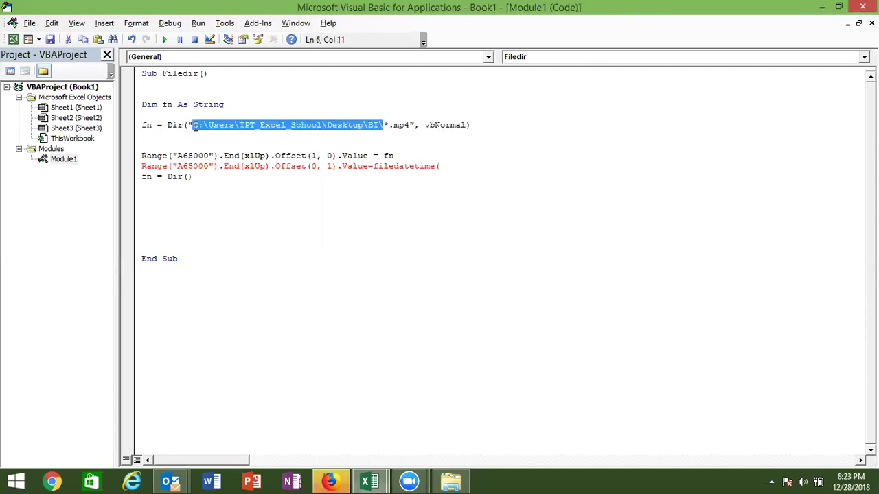
left_click(459, 173)
left_click(457, 171)
type("\"C:\\Users\\IPT_Excel_School\\Desktop\\BI\\")
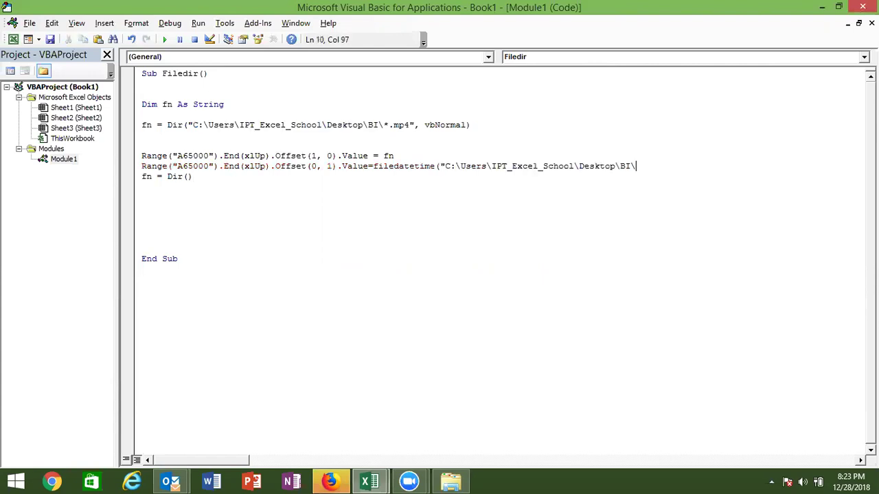
type("\" & ")
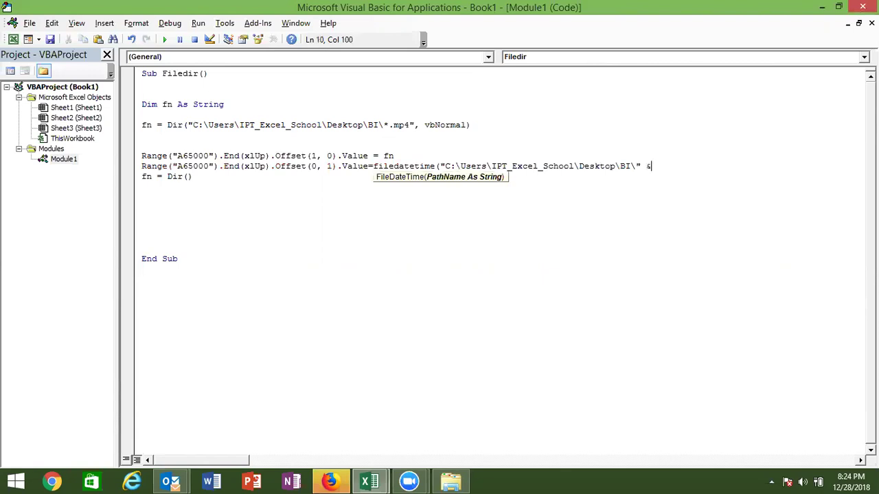
type("fn")
type(")")
left_click(468, 203)
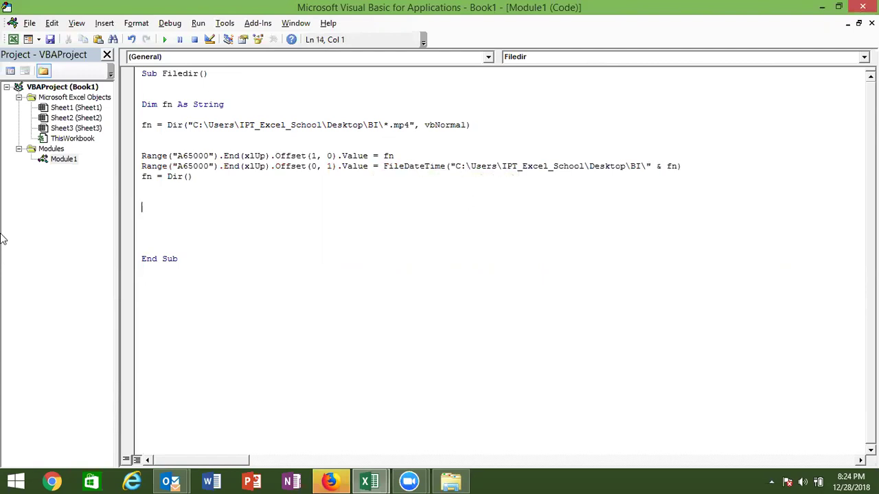
Insert a blank line above fn = Dir() and paste a copy of the date line there
left_click(137, 178)
left_click(143, 176)
key("Return")
left_click(136, 166)
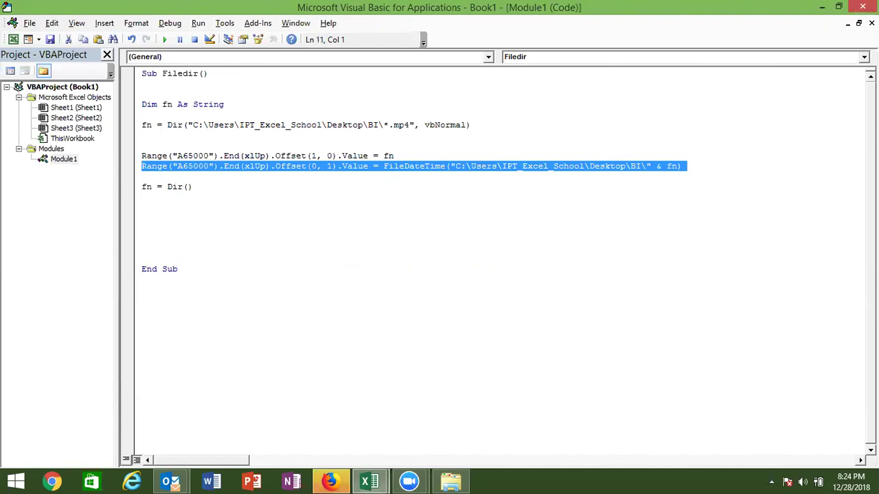
key("ctrl+c")
left_click(142, 176)
key("ctrl+v")
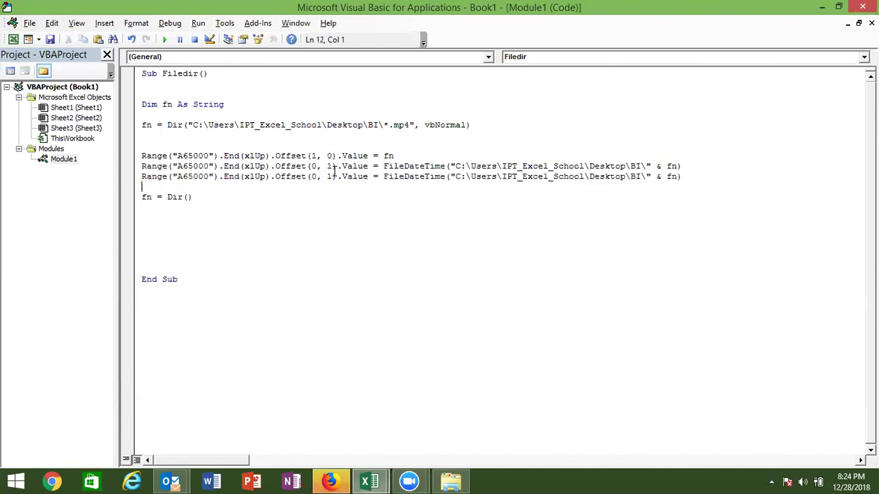
In the copied line, set the column offset to 0 and change FileDateTime to FileLen
double_click(330, 177)
type("0")
double_click(431, 176)
left_click(447, 176)
left_click_drag(447, 176, 409, 177)
type("len")
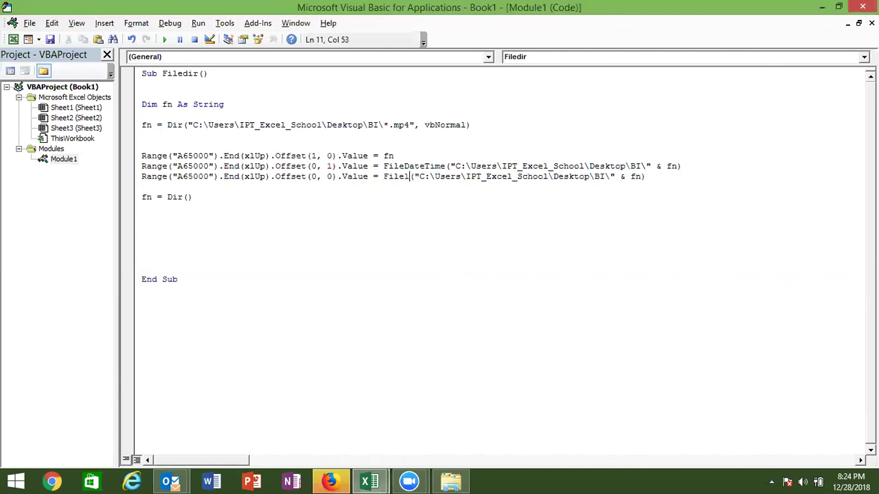
left_click(407, 195)
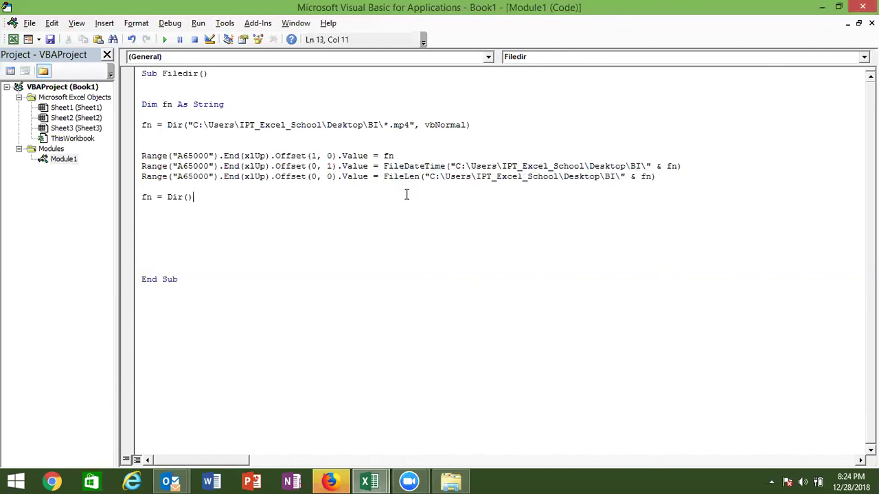
left_click(421, 177)
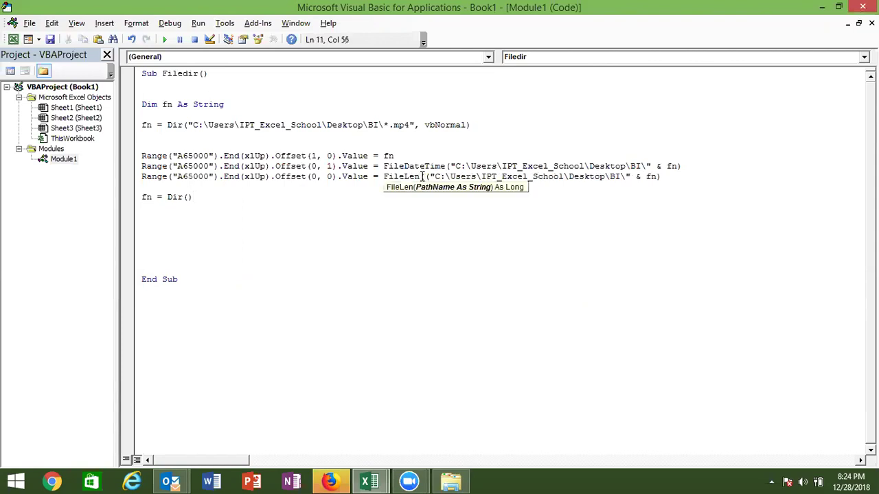
key("BackSpace")
left_click(341, 208)
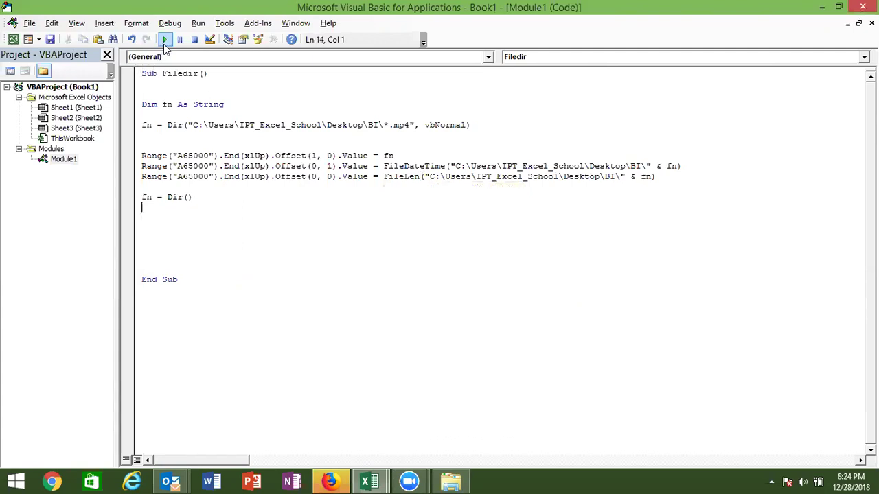
Run Filedir and widen column B to view the first output
left_click(165, 44)
key("alt+F11")
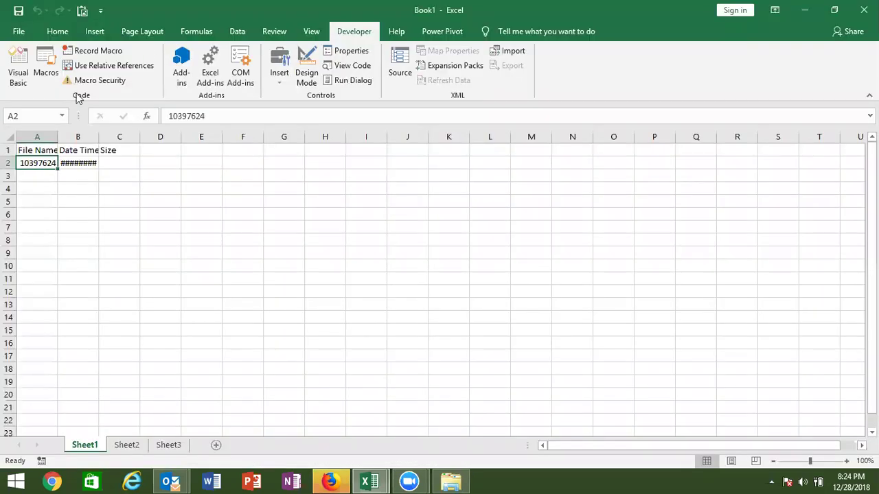
double_click(99, 136)
Change the FileLen line's column offset to 1 and clear the output in row 2
key("alt+F11")
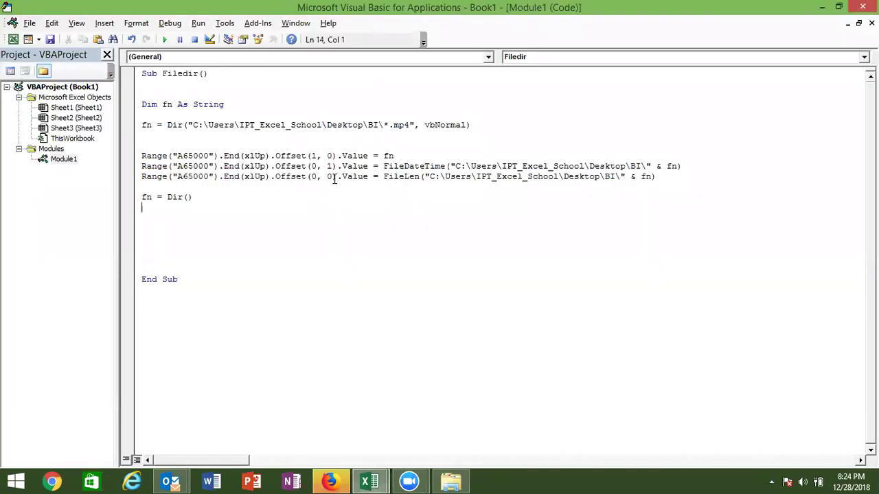
double_click(328, 178)
type("1")
left_click(336, 216)
key("alt+F11")
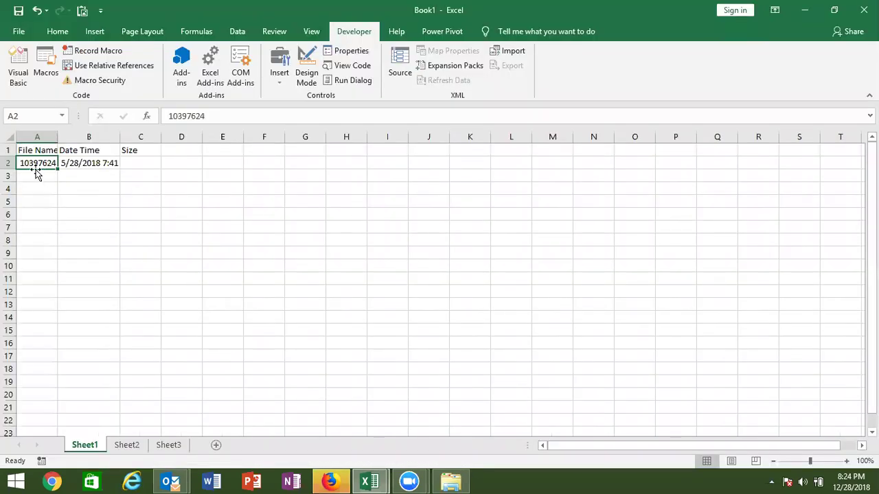
key("shift+Right")
key("shift+Right")
key("Delete")
Rerun Filedir and narrow column B to review the results
key("alt+F11")
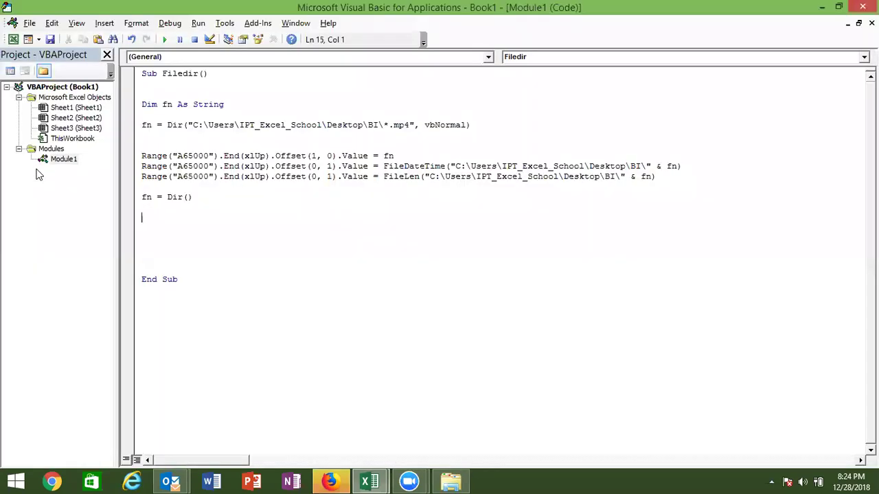
left_click(143, 186)
left_click(164, 39)
key("alt+F11")
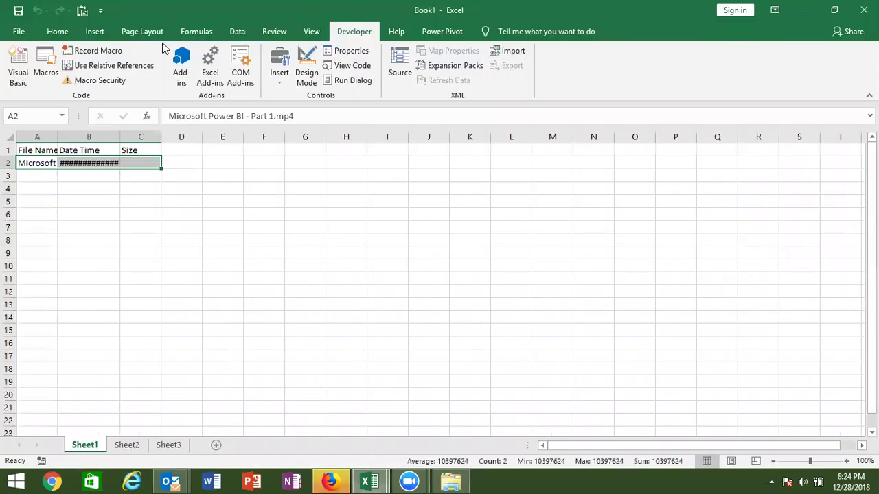
left_click_drag(119, 134, 103, 135)
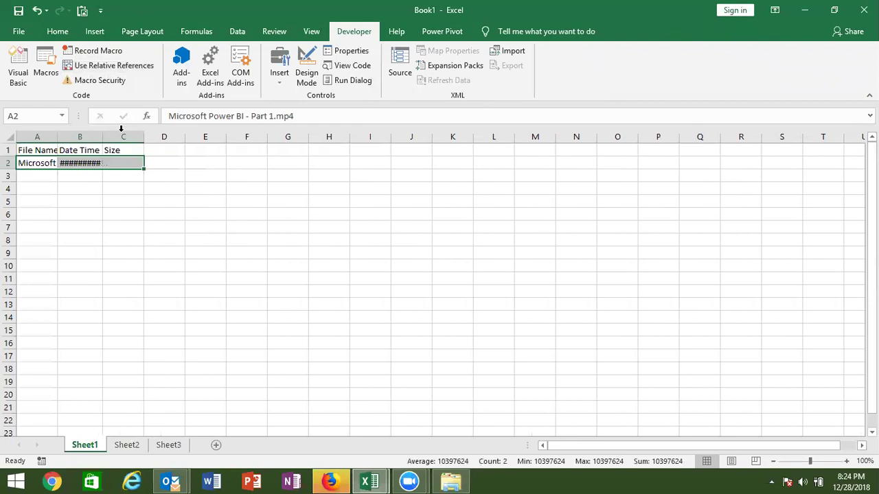
Change the FileLen line to Offset(0, 2)
key("alt+F11")
double_click(329, 177)
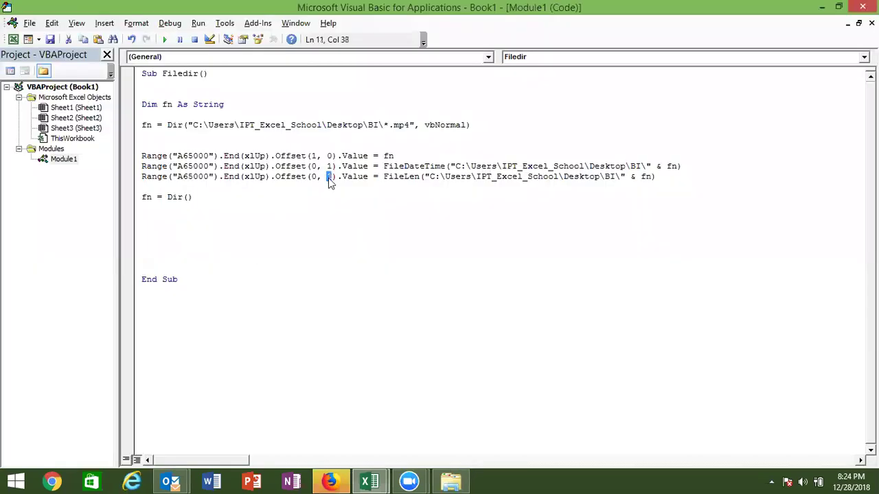
type("2")
left_click(329, 190)
Clear row 2, rerun Filedir and autofit column B; C2 shows 10397624
key("alt+F11")
key("Delete")
key("alt+F11")
left_click(169, 43)
key("alt+F11")
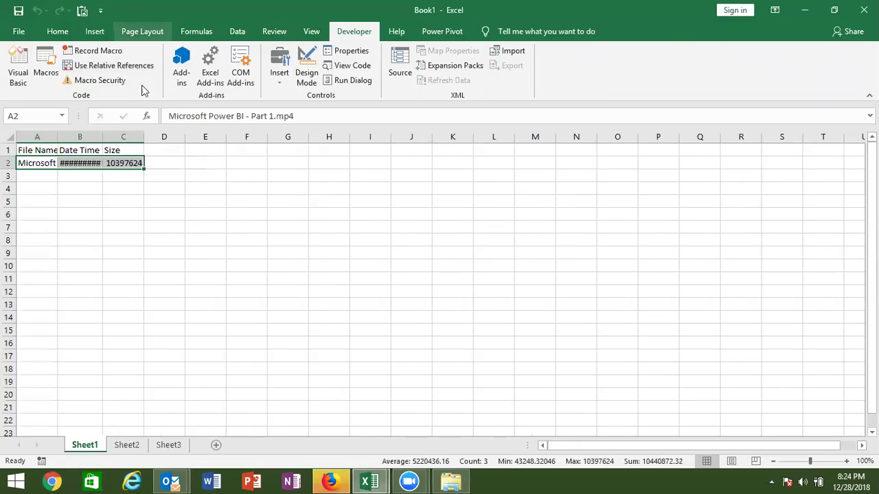
double_click(102, 136)
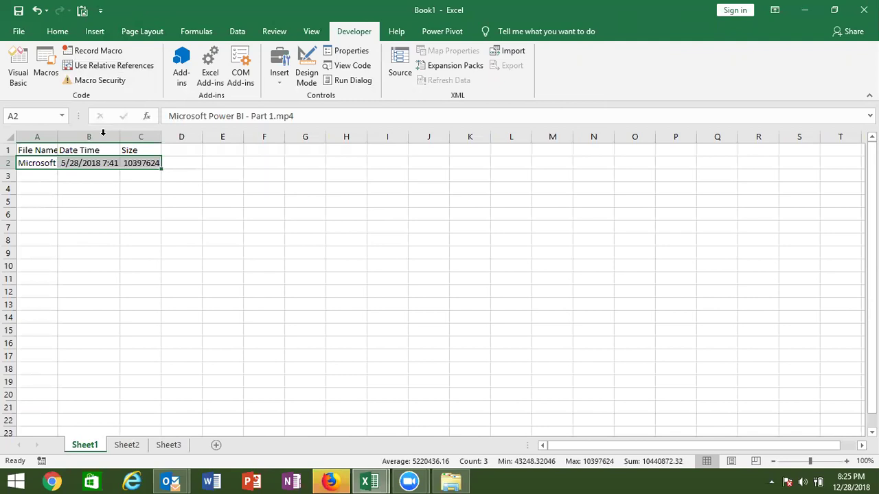
left_click(142, 164)
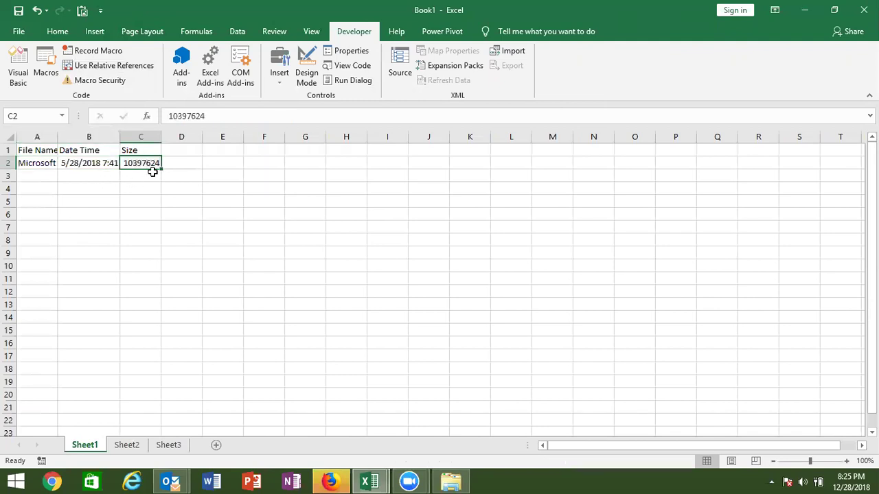
Wrap the FileLen expression so the size is divided by 1024 twice
key("alt+F11")
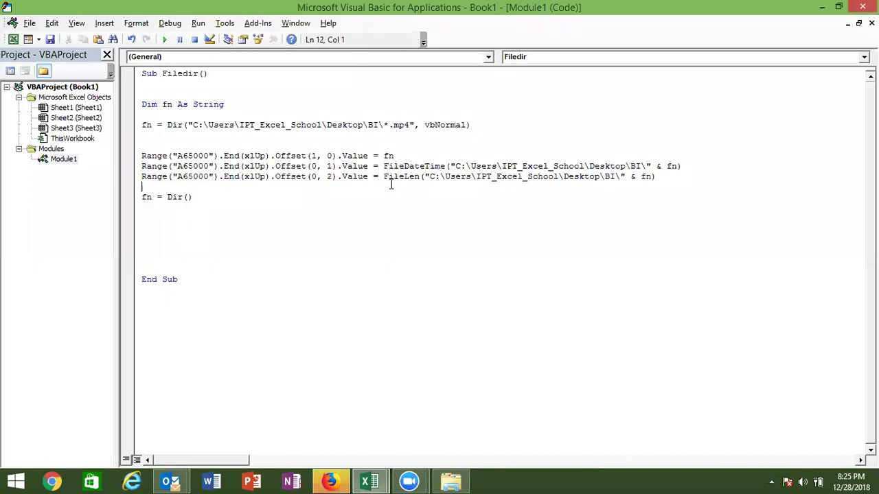
left_click(383, 176)
type("(")
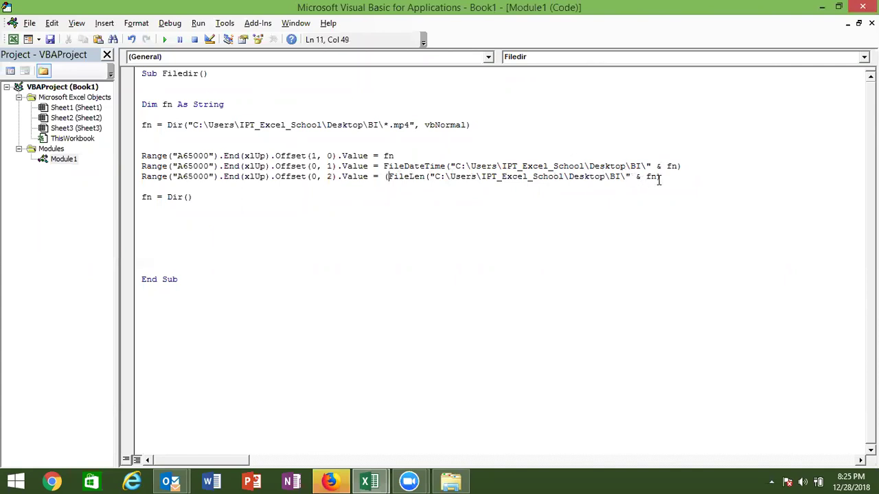
left_click(661, 177)
type(")")
type("/1024)")
left_click(386, 176)
type("(")
left_click(699, 177)
type("/1024)")
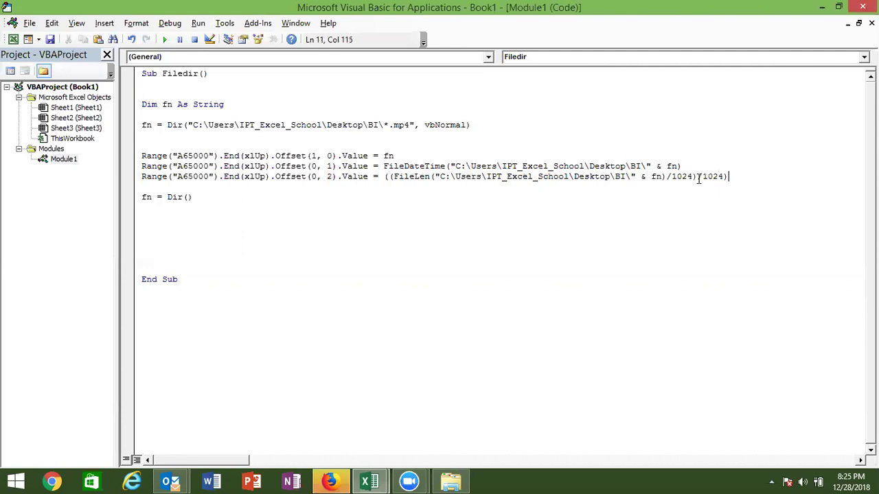
double_click(699, 195)
Rerun Filedir and check that cell C3 shows the size 9.915947
key("alt+F11")
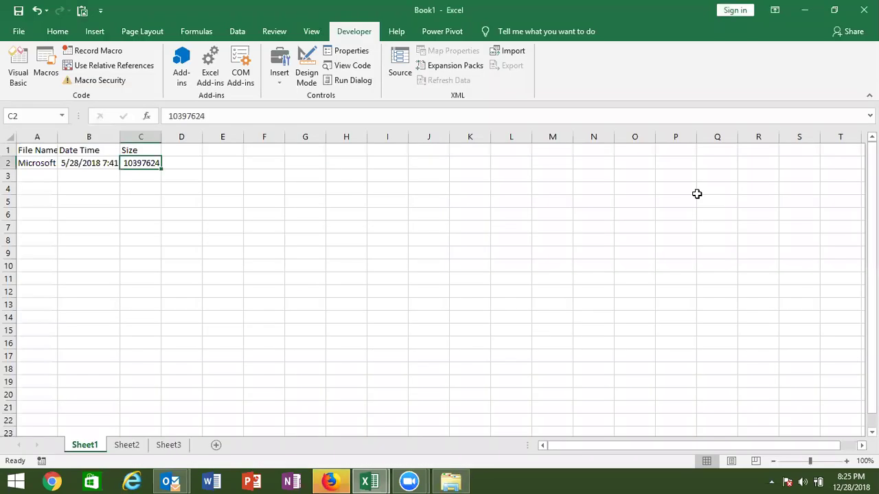
key("alt+F11")
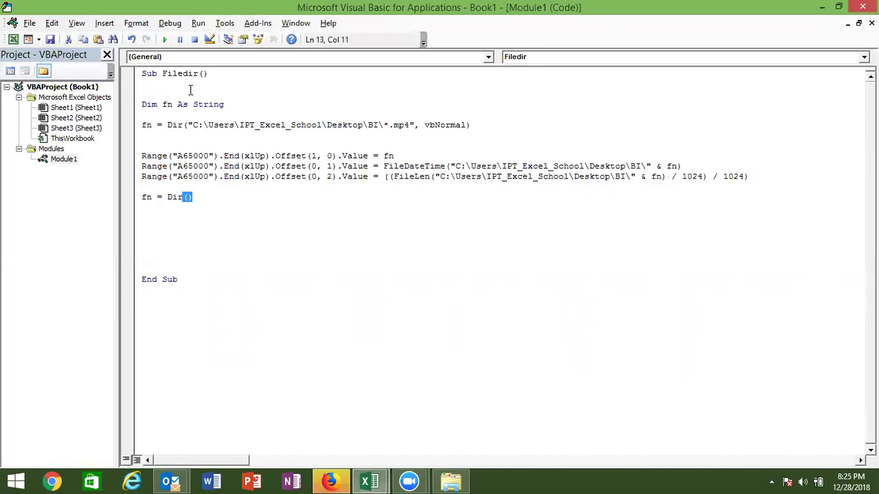
left_click(166, 40)
key("alt+F11")
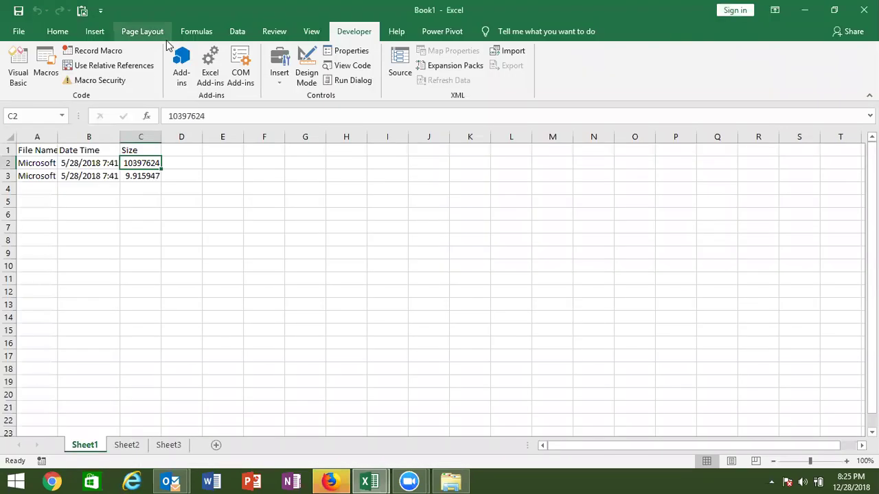
left_click(137, 176)
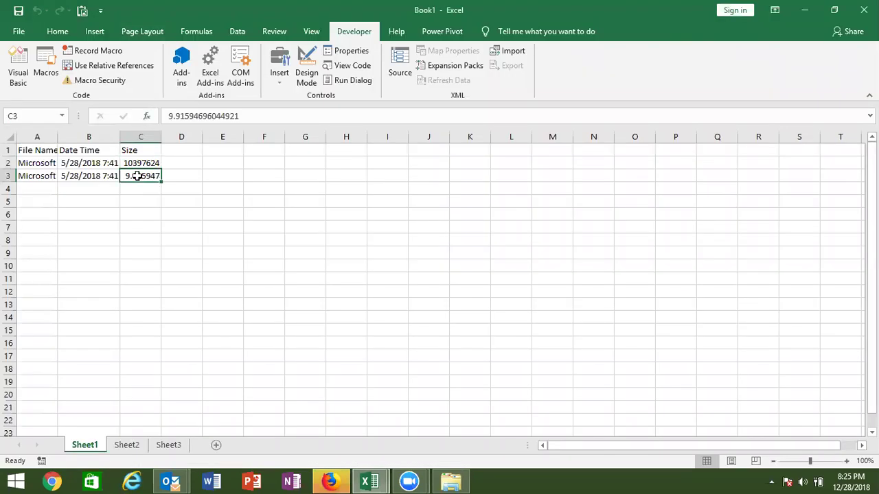
Delete the trailing '/ 1024)' from the size line
key("alt+F11")
left_click_drag(722, 177, 748, 177)
key("Delete")
key("BackSpace")
key("BackSpace")
key("BackSpace")
key("alt+Tab")
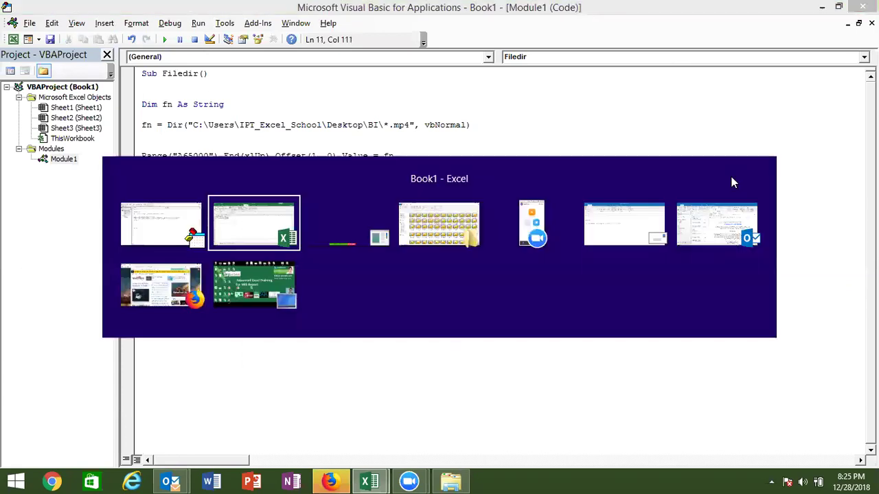
key("alt+Tab")
key("alt+Tab")
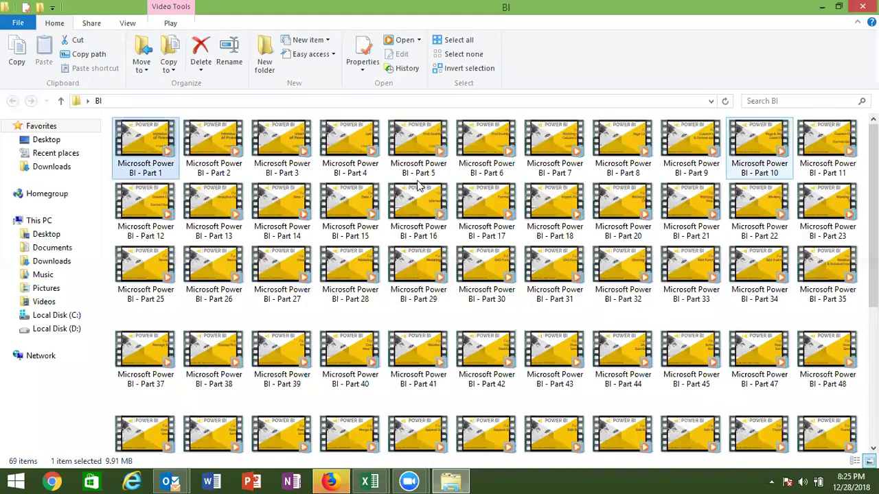
right_click(147, 142)
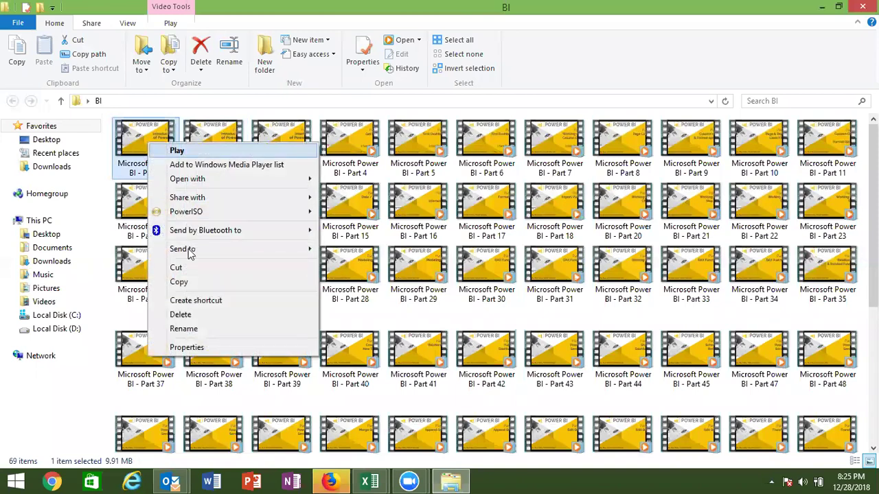
left_click(224, 347)
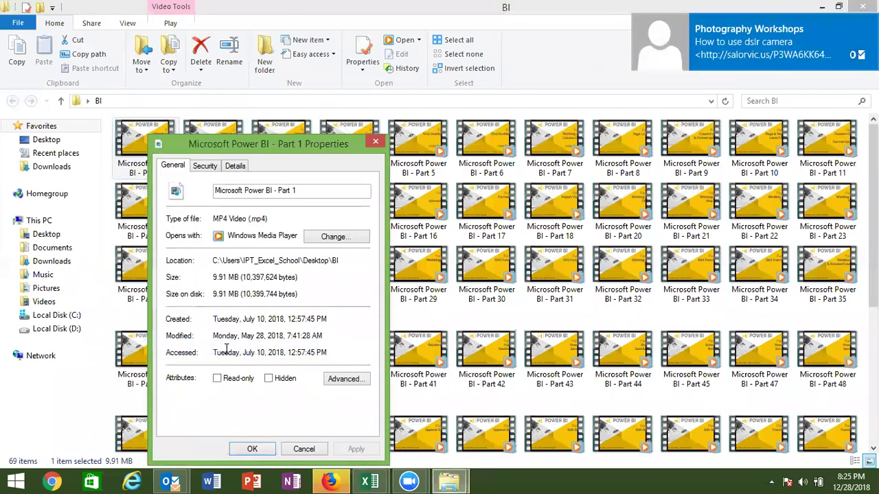
left_click(376, 142)
Append & "MB" to the end of the FileLen size line
key("alt+Tab")
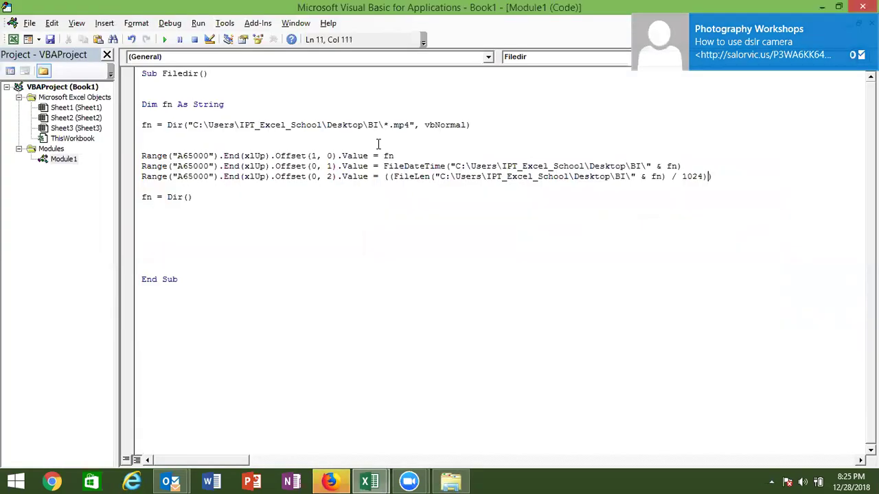
key("alt+Tab")
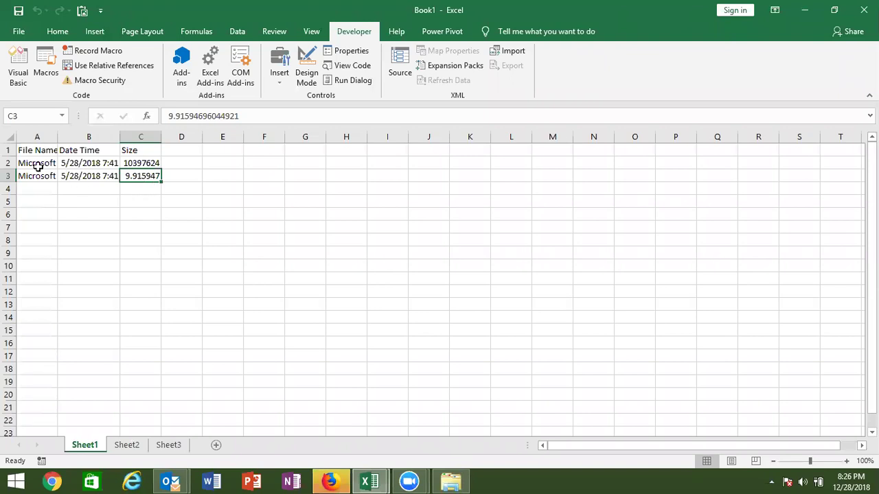
key("alt+Tab")
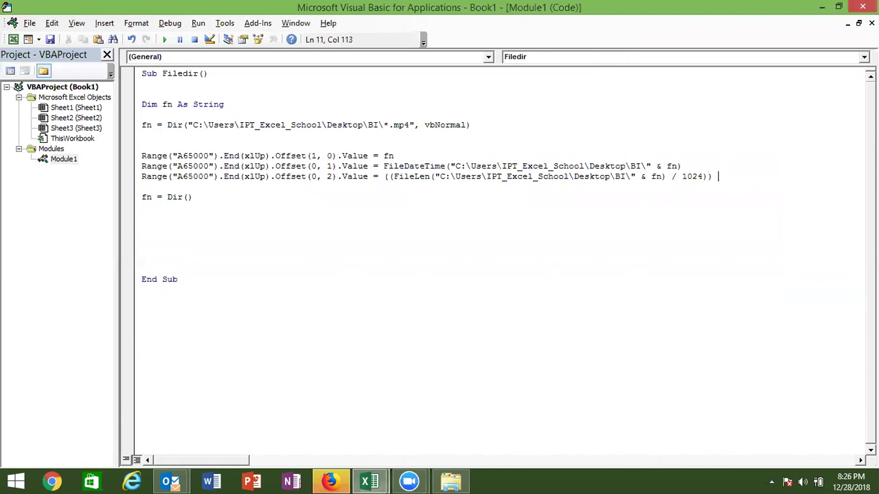
type("& ")
type("M")
key("BackSpace")
type("\"MB\"")
left_click(585, 206)
Add an opening parenthesis before FileLen and insert a blank line above the size line
left_click(386, 175)
type("(")
left_click(143, 177)
key("Return")
key("Up")
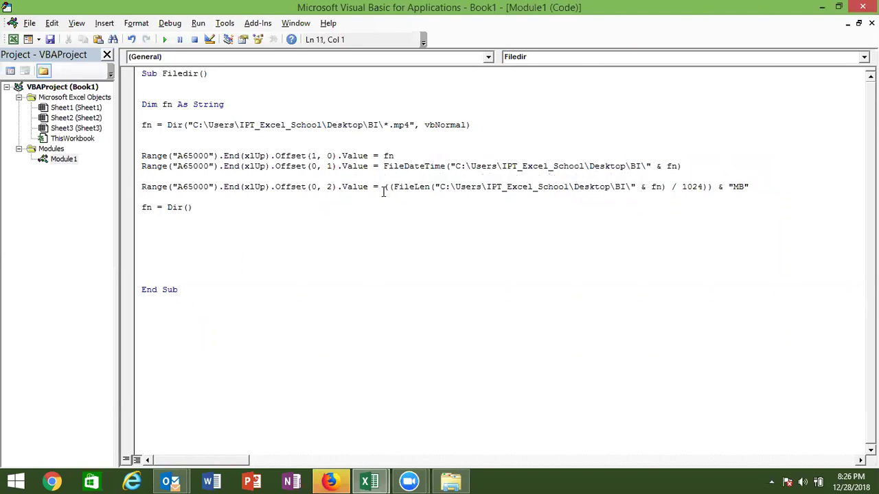
Move the FileLen size expression into a new s= line, leaving s on the Range line
type("r")
key("BackSpace")
type("s=")
left_click(405, 213)
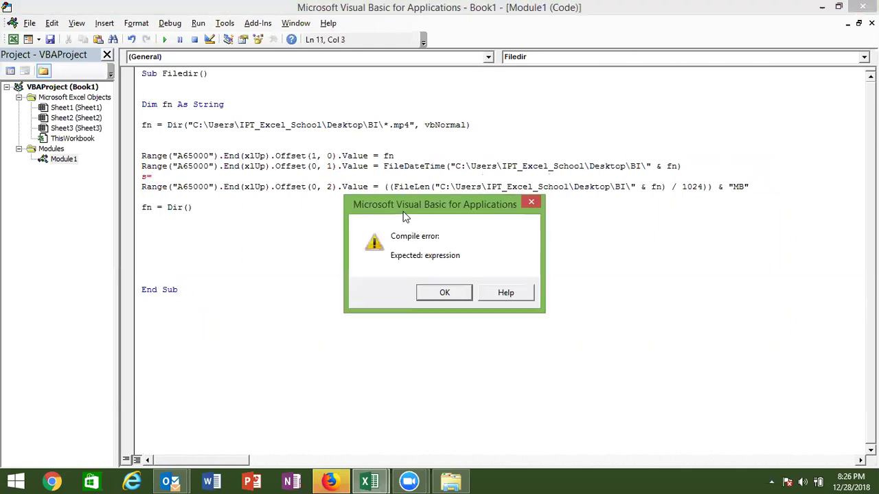
key("Return")
left_click_drag(383, 183, 714, 187)
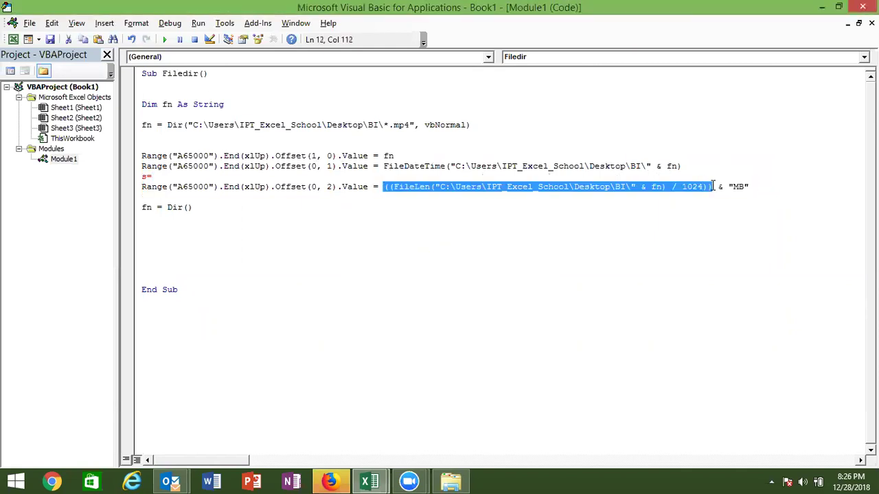
key("ctrl+x")
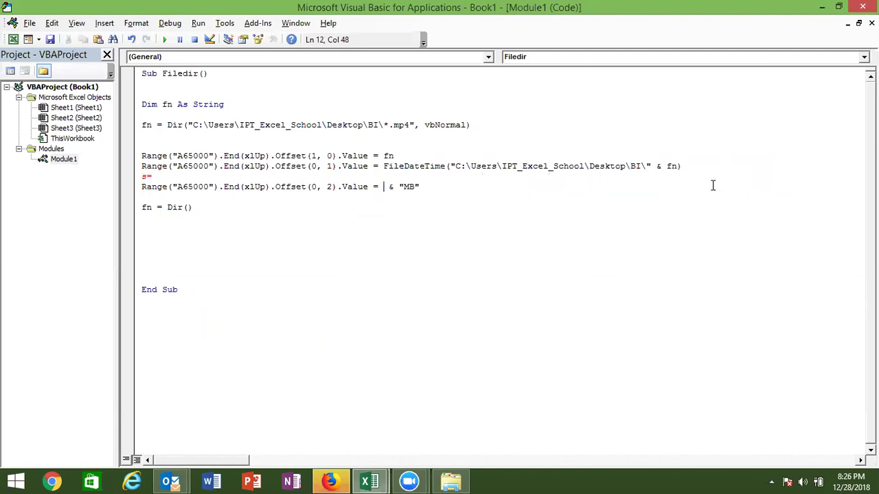
type("s")
left_click(273, 176)
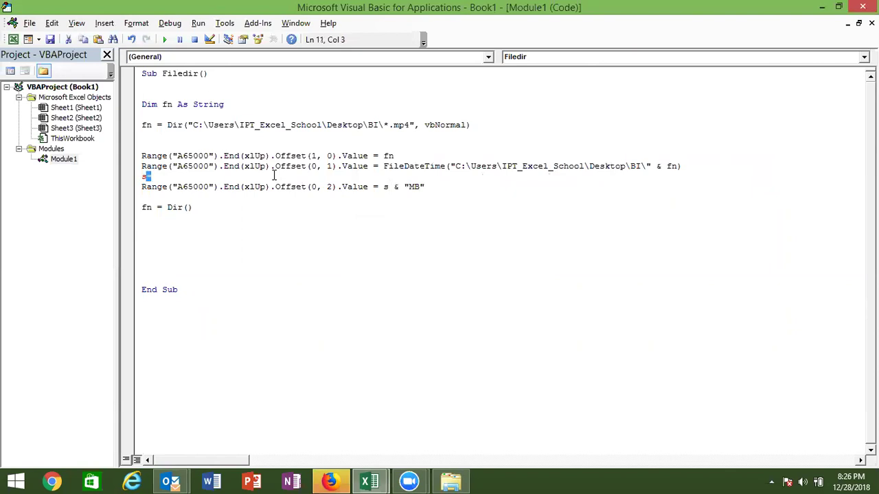
key("ctrl+v")
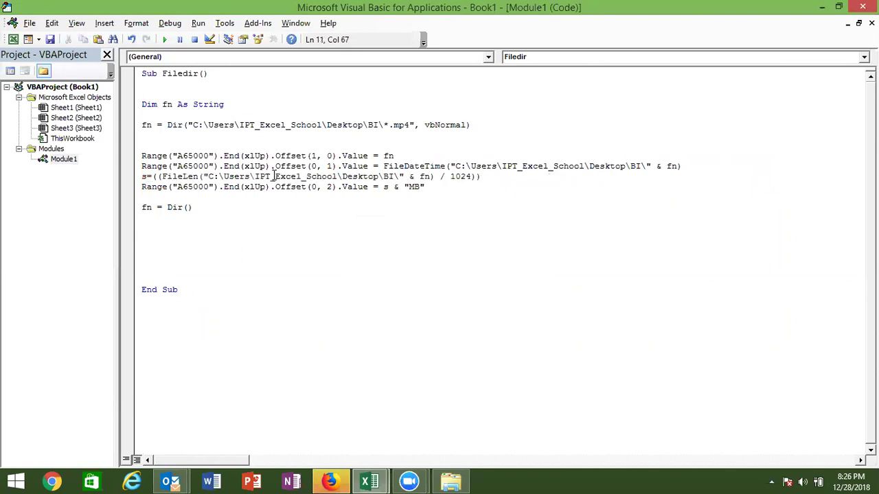
Wrap the s expression in round(..., 2) to keep two decimals
left_click(151, 177)
type("round(")
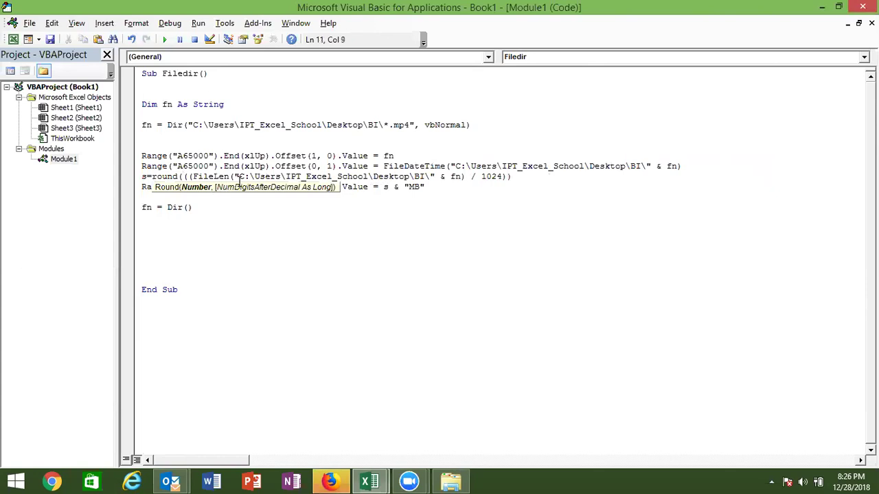
left_click(515, 180)
type(", 2)")
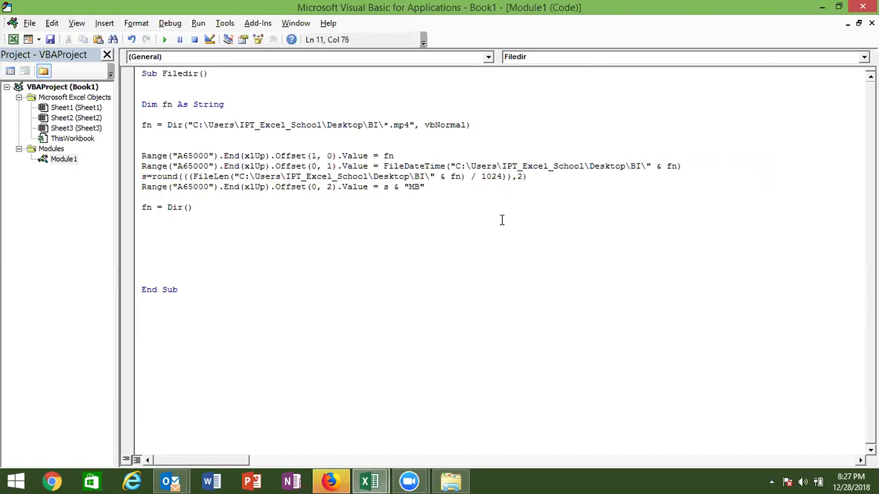
left_click(501, 221)
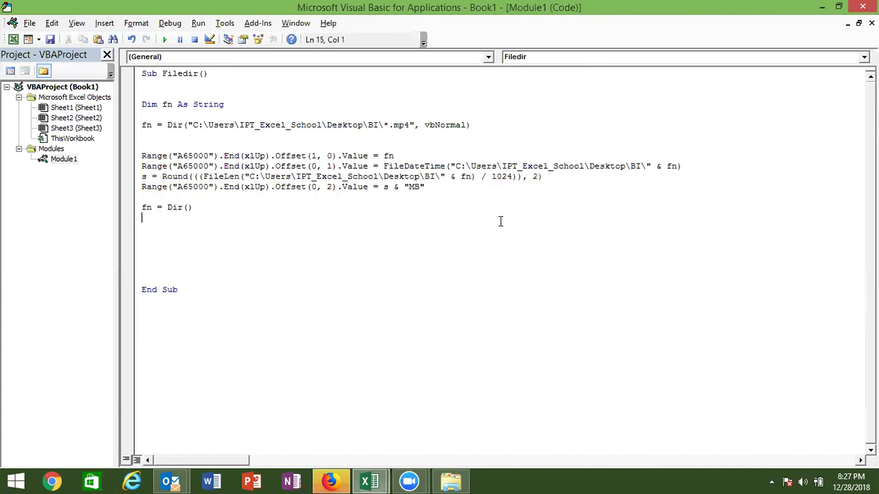
Declare s As Double in Filedir, run it, and autofit column C to inspect the size
left_click(148, 116)
type("dim s as ")
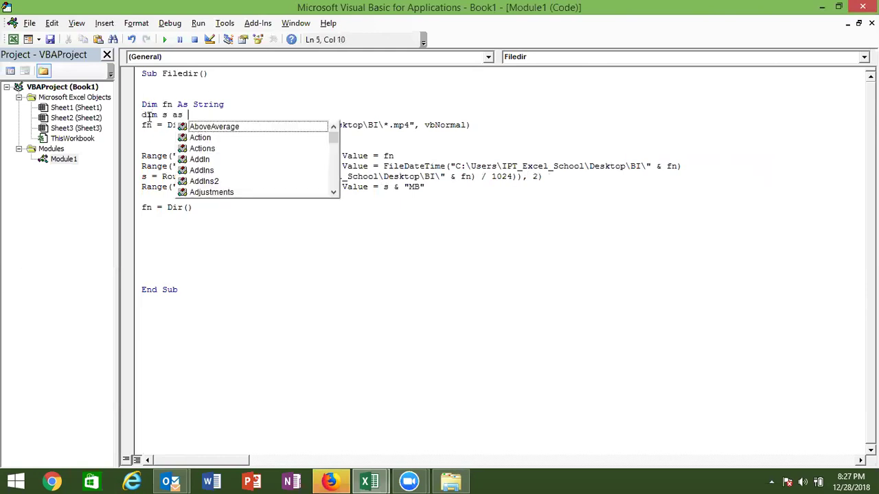
type("dou")
key("Tab")
left_click(166, 136)
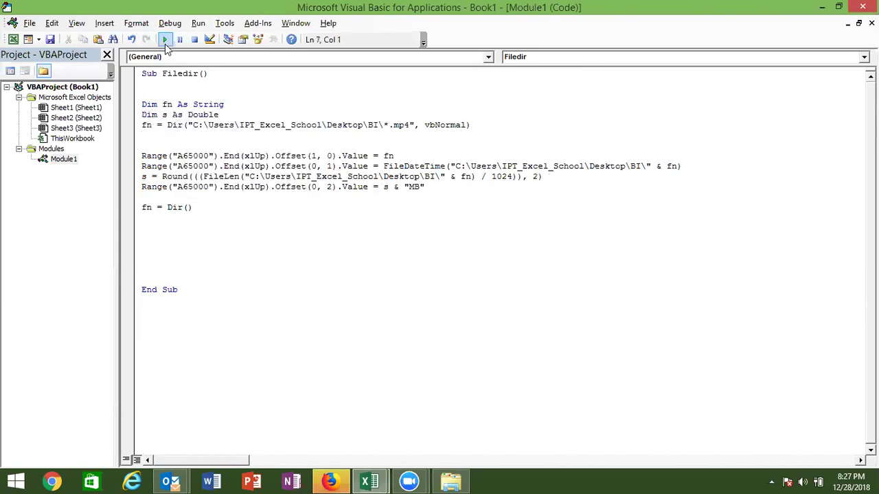
left_click(166, 46)
key("alt+F11")
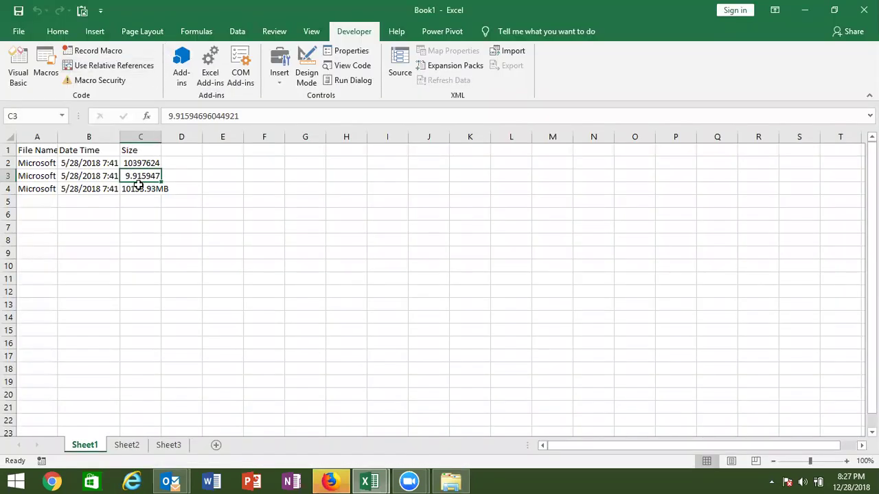
double_click(158, 134)
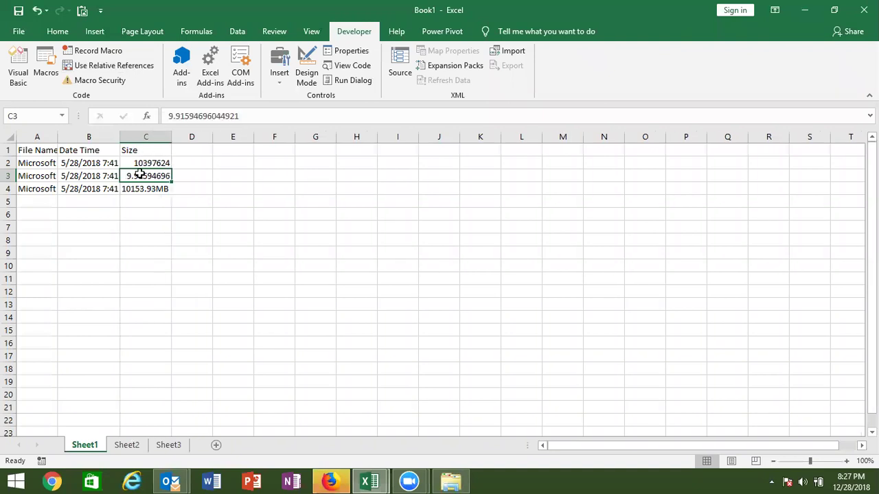
left_click(134, 193)
key("alt+Tab")
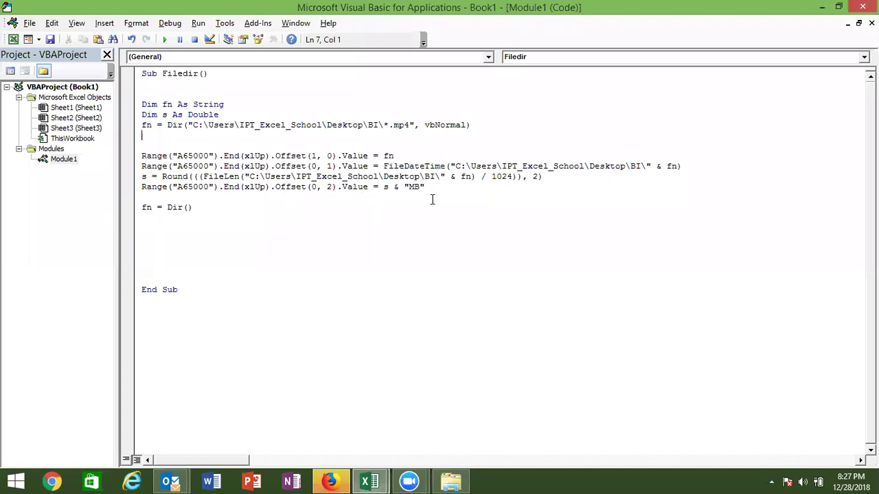
Add a second / 1024 to the Round line so sizes show in MB, then rerun
left_click(517, 177)
type("/ ")
type("1024")
left_click(466, 238)
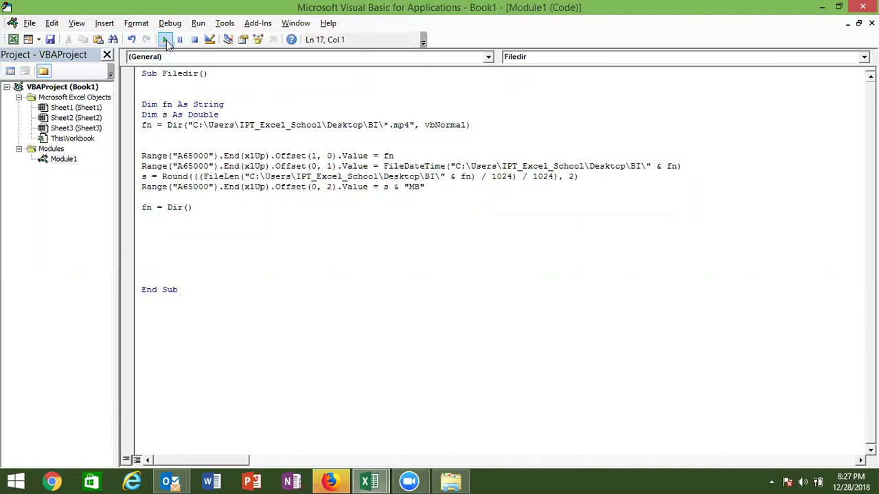
left_click(166, 40)
left_click(134, 205)
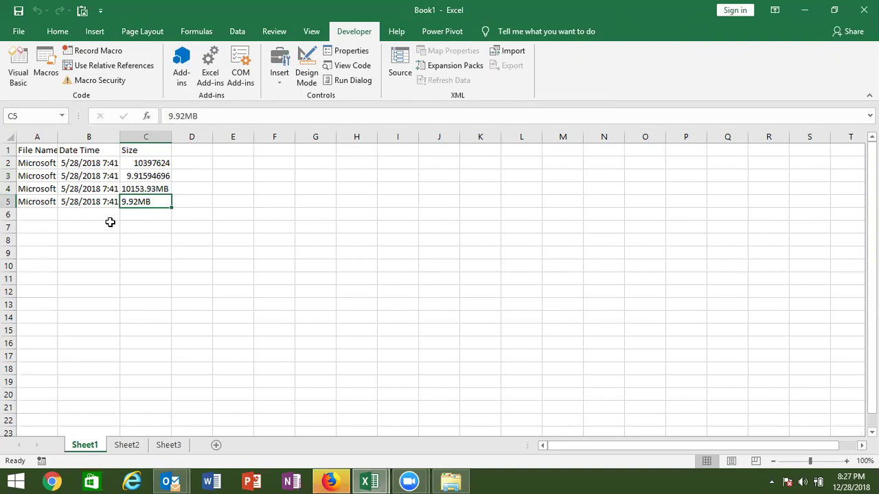
Clear the test rows A2:C5 on the sheet
left_click_drag(42, 164, 151, 202)
key("Delete")
key("alt+F11")
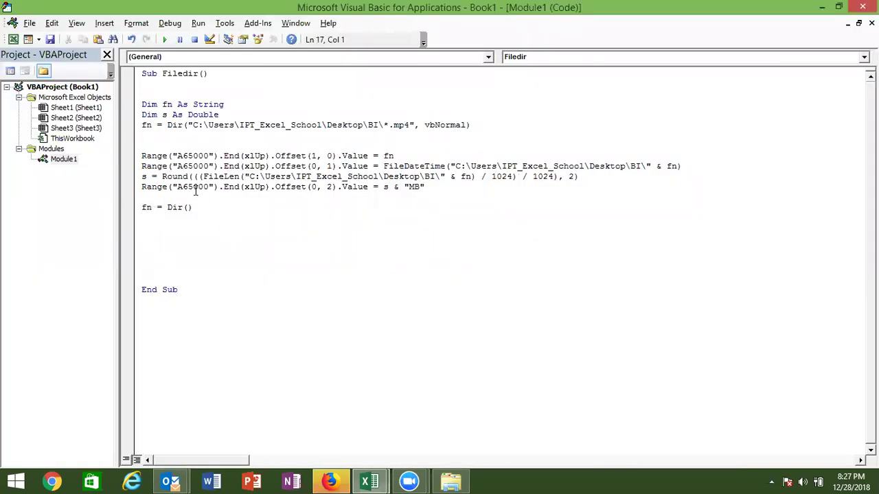
Wrap the Range lines and fn = Dir() in a Do While fn<>"" … Loop block
left_click(162, 145)
key("Return")
key("Return")
key("Up")
type("do while ")
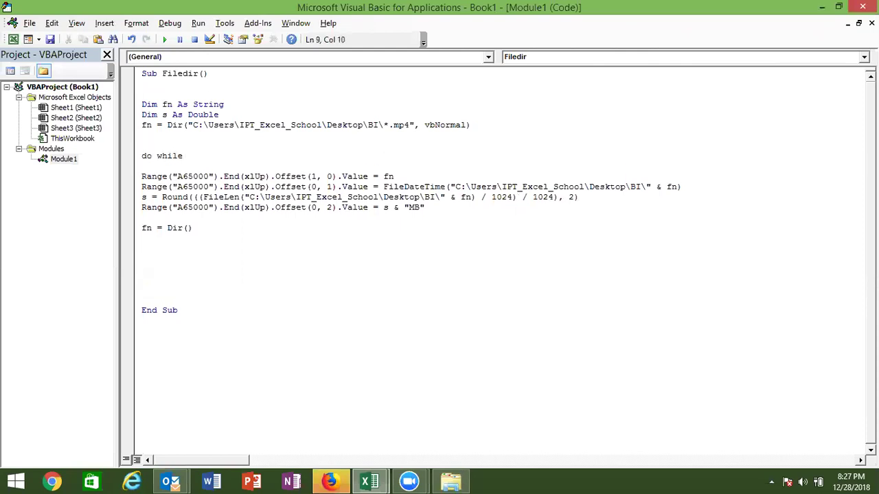
type("fn<>\"\"")
left_click(188, 219)
type("loop")
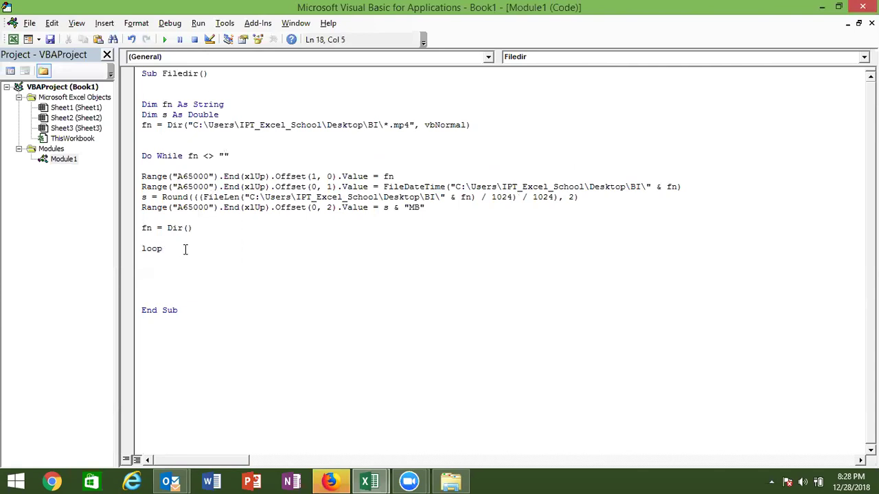
double_click(184, 249)
left_click(185, 270)
Run the looping macro, autofit column A, and check the name, date and size in row 3
left_click(167, 39)
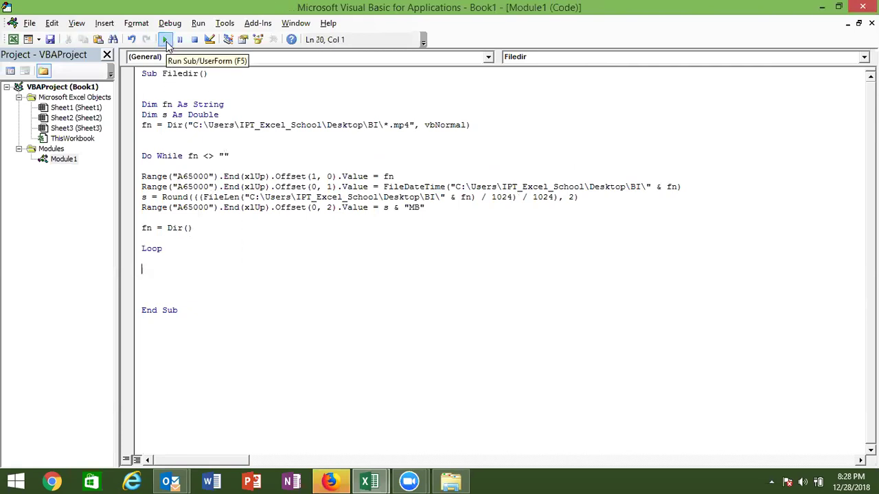
key("alt+F11")
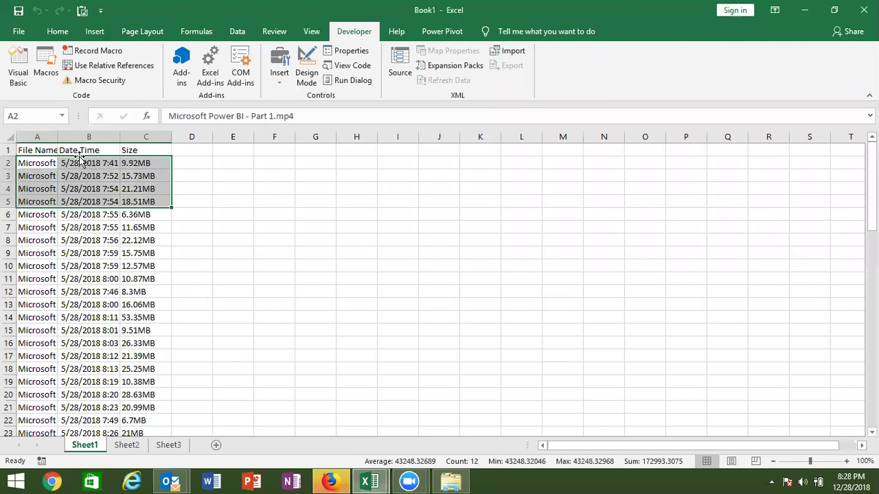
double_click(59, 136)
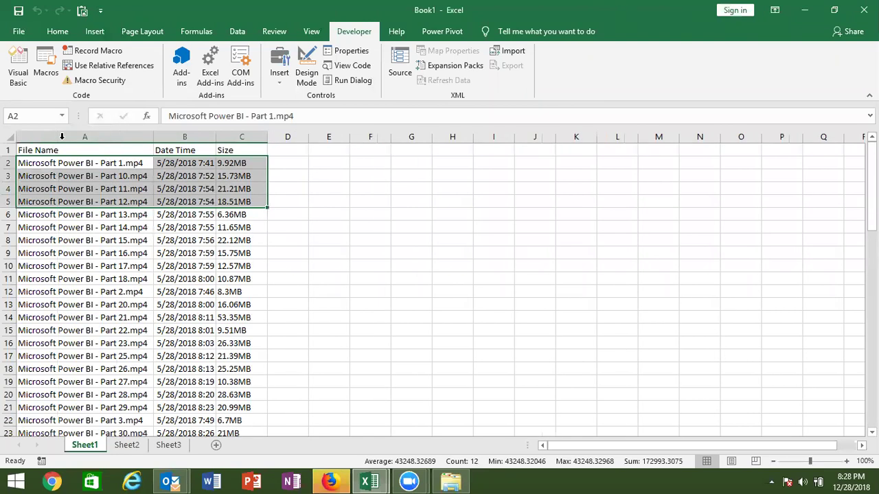
left_click(83, 176)
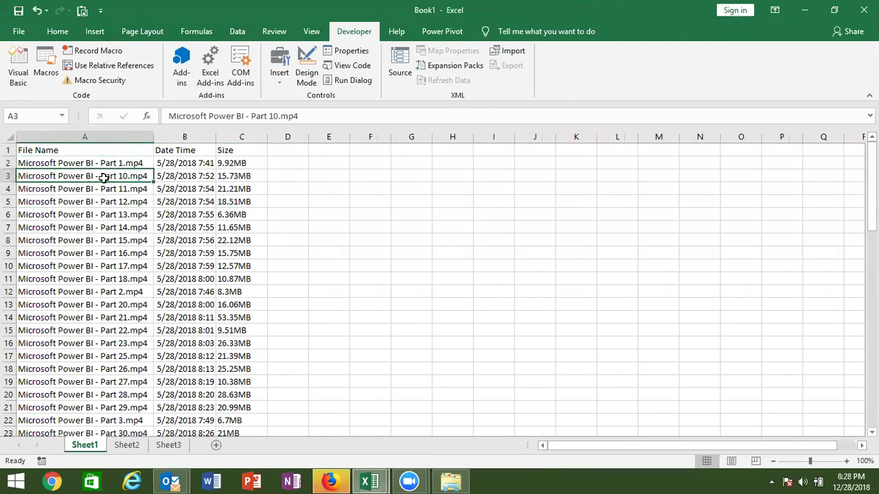
left_click(191, 178)
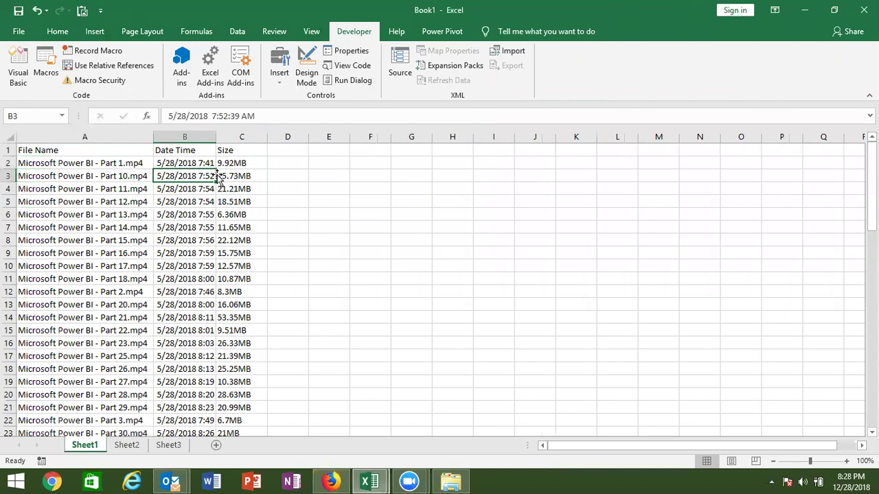
left_click(237, 176)
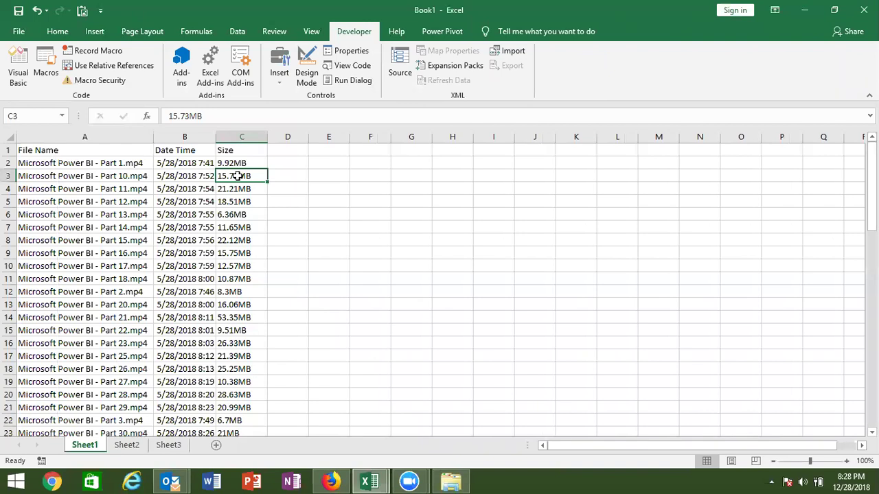
key("alt+F11")
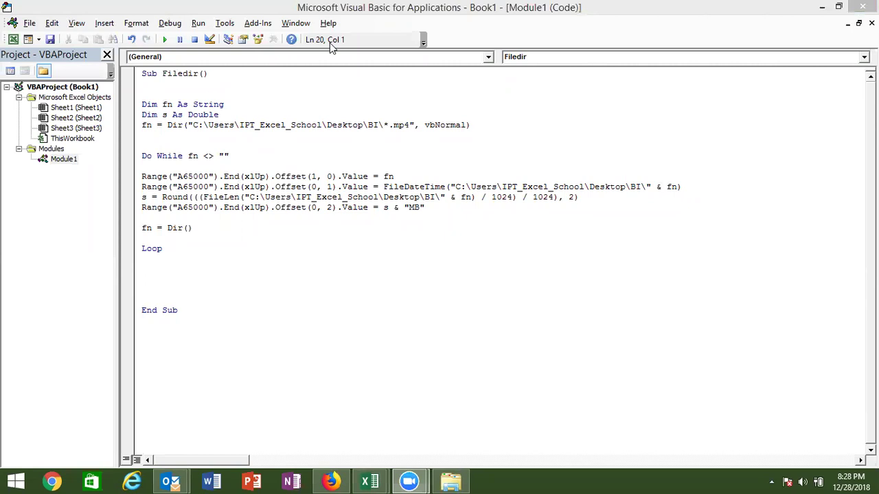
Remove extra blank lines and start a new Sub miss() below Filedir
left_click(162, 259)
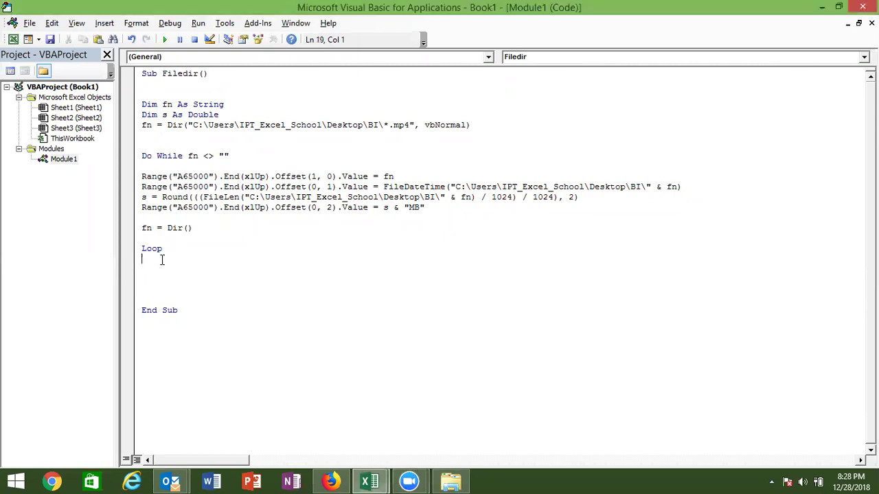
key("Delete")
key("Delete")
key("Delete")
key("Delete")
key("Down")
key("Down")
key("Down")
key("Down")
key("Down")
type("sub miss()")
key("Return")
key("Return")
Add a Kill line deleting 123.xlsx, using the copied BI folder path
type("kil")
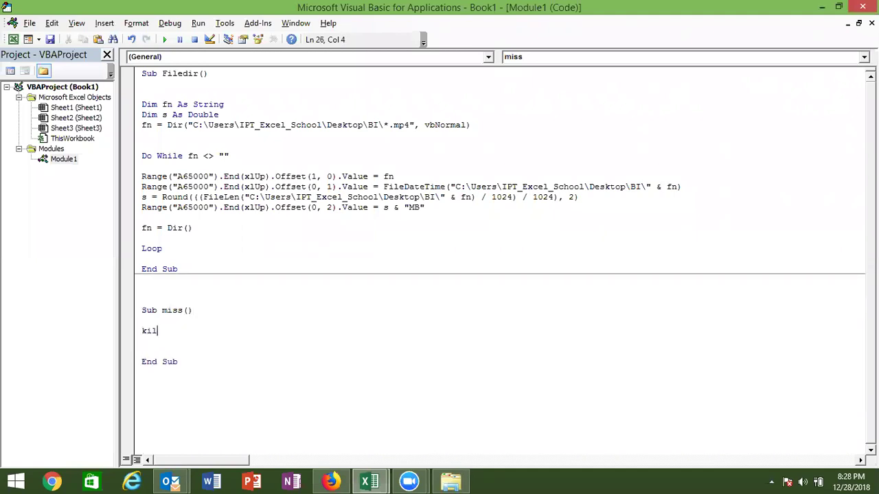
type("l")
left_click(210, 317)
left_click_drag(194, 127, 439, 155)
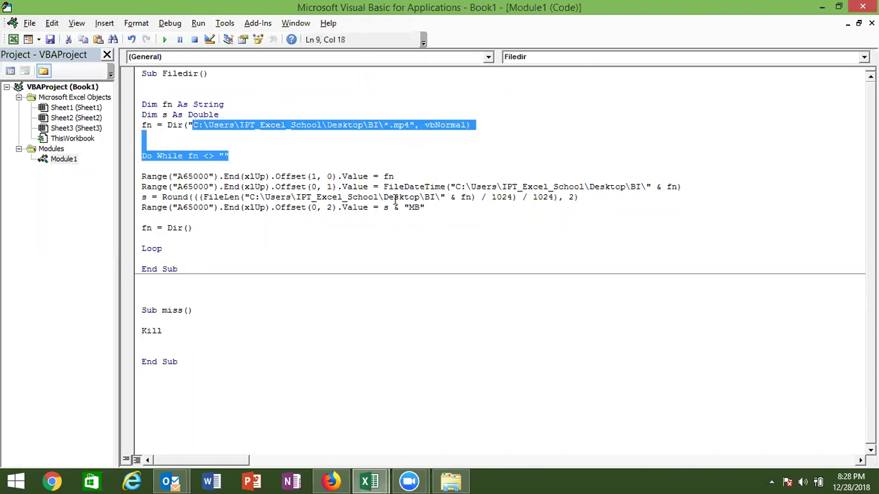
left_click(409, 227)
left_click_drag(450, 186, 645, 186)
key("ctrl+c")
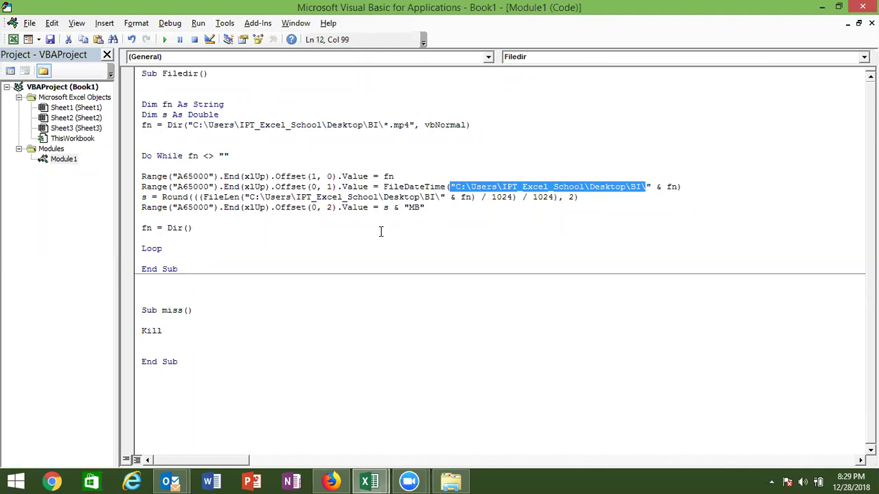
left_click(212, 331)
key("ctrl+v")
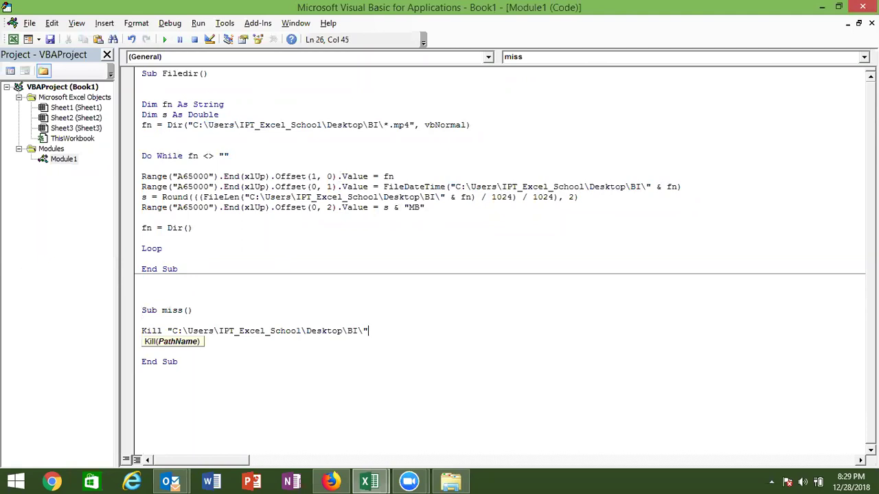
type("123.xlsx\"")
key("Return")
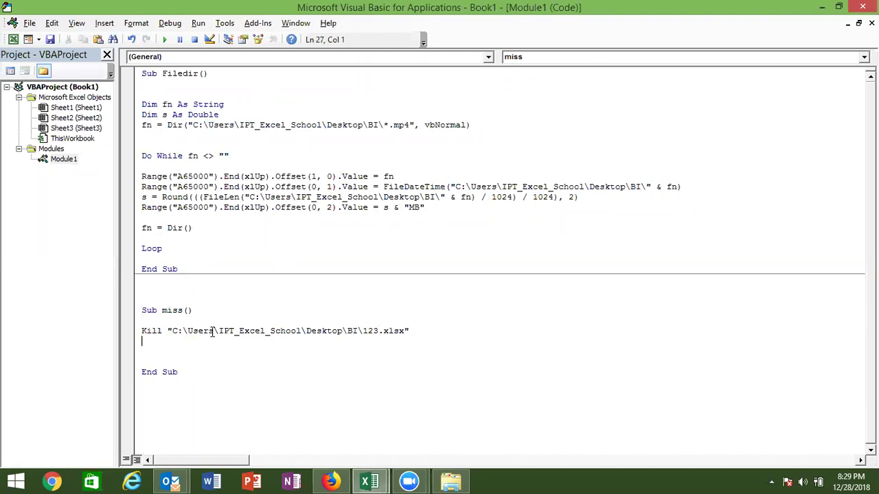
Add a MkDir line creating folder BI\123 and leave a blank line above End Sub
key("Return")
type("mkdir \"")
key("ctrl+v")
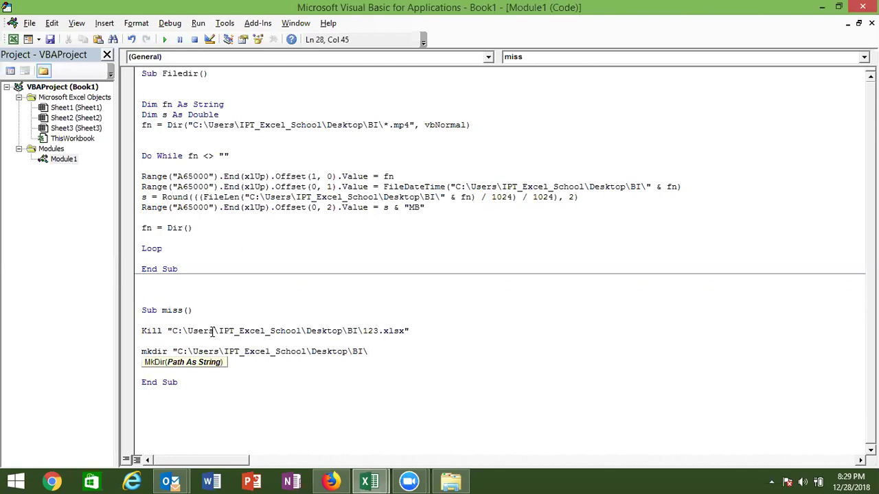
type("123\"")
key("Return")
key("Return")
key("Up")
key("Up")
key("Up")
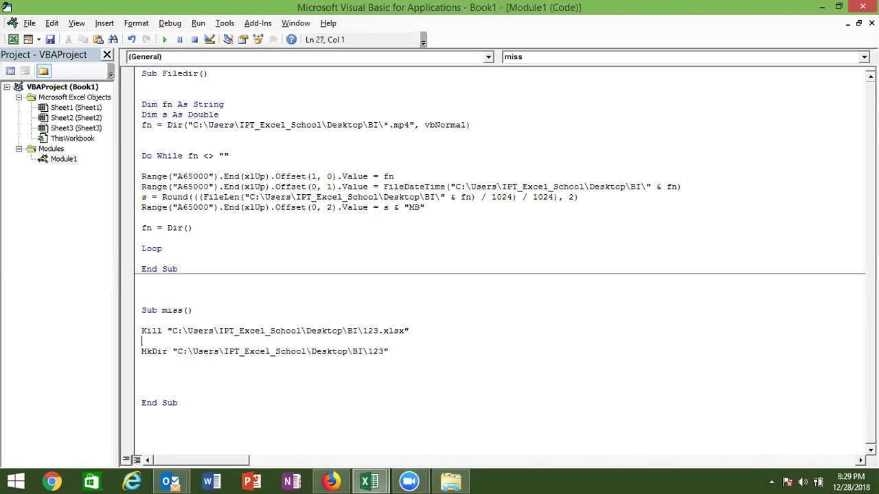
key("shift+Down")
key("Right")
key("Down")
key("shift+Down")
key("Down")
key("Return")
key("Down")
key("Down")
key("Up")
key("Up")
key("Up")
Write FileCopy with source BI\123 and destination BI\23 using the pasted folder path
type("filecop")
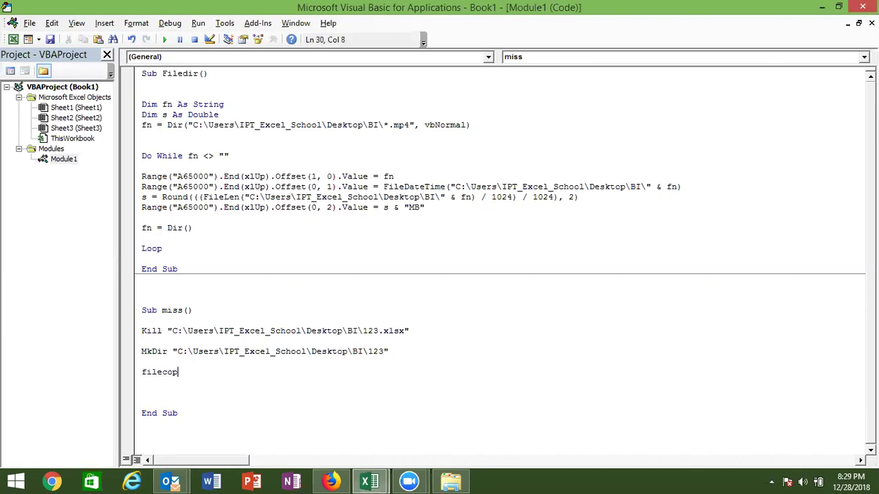
type("y")
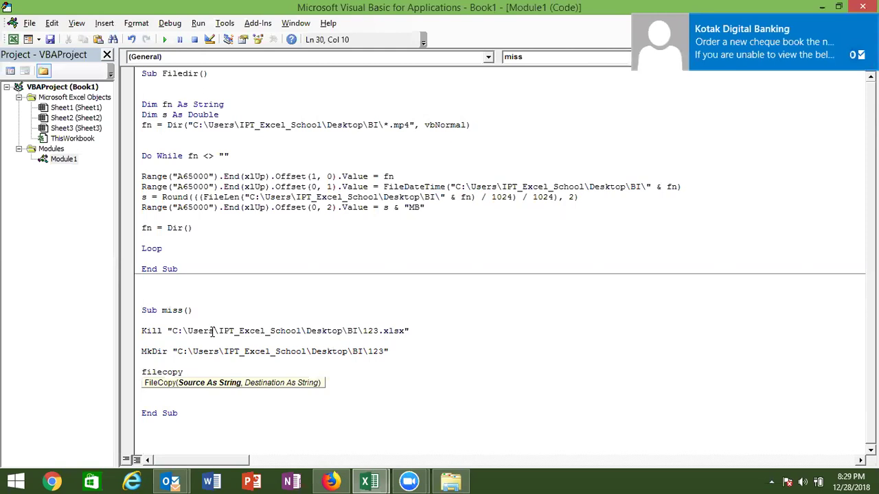
key("ctrl+v")
type("123\"")
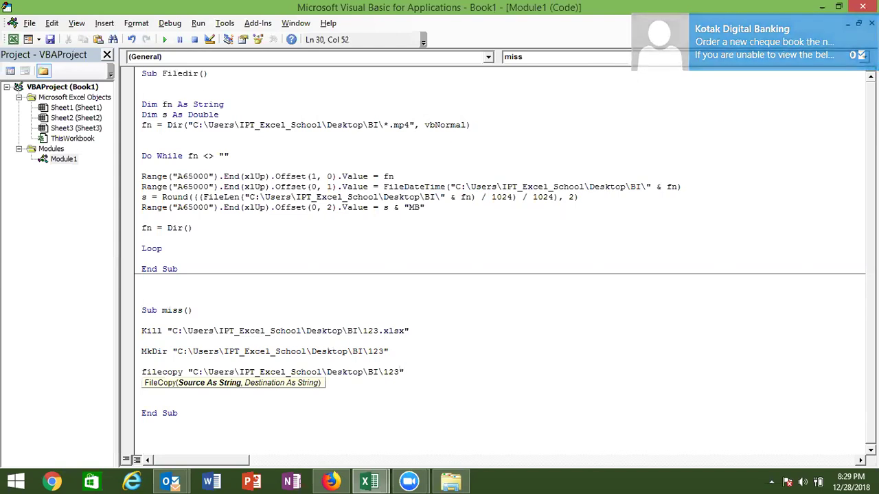
type(",")
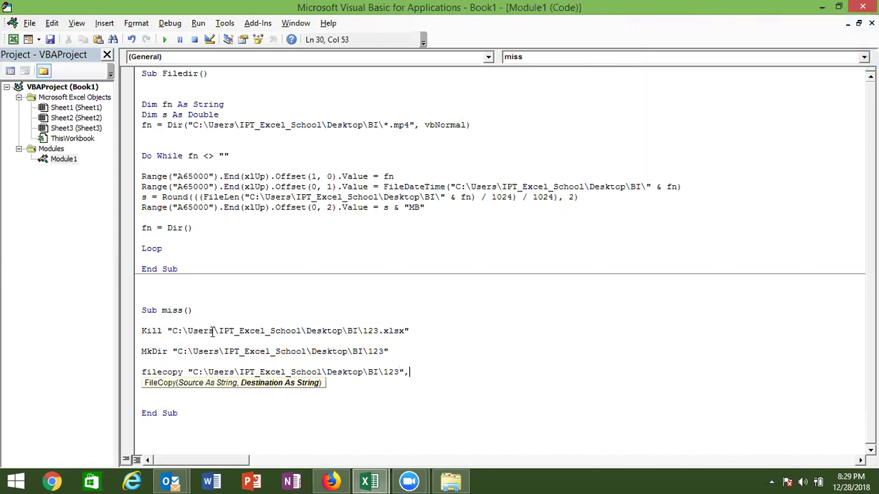
key("ctrl+v")
type("23")
key("Return")
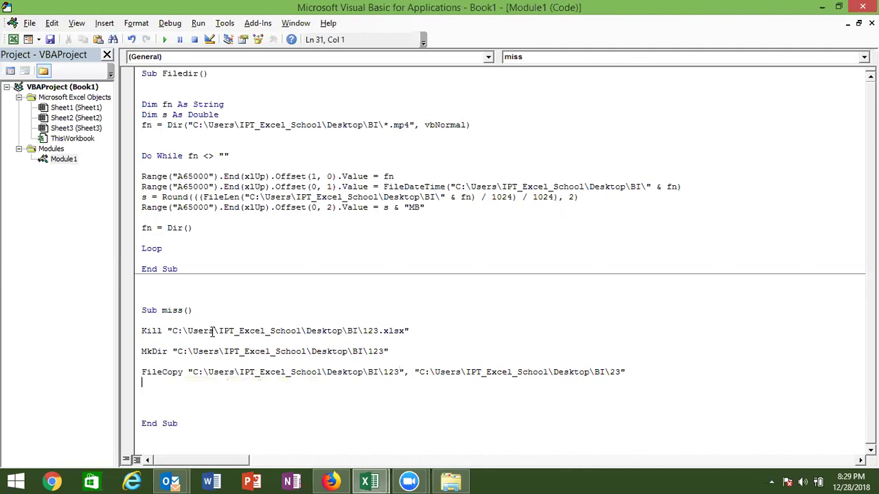
Add a blank line below the FileCopy statement for the next command
left_click(308, 392)
key("Return")
key("Down")
key("Down")
key("Down")
key("Down")
key("Up")
key("Up")
key("Up")
key("Up")
key("Up")
key("Down")
key("Up")
key("Down")
key("Up")
key("Down")
Write Name BI\122.xlsx As BI\1254.xlsx, correcting the mistyped extension
type("n")
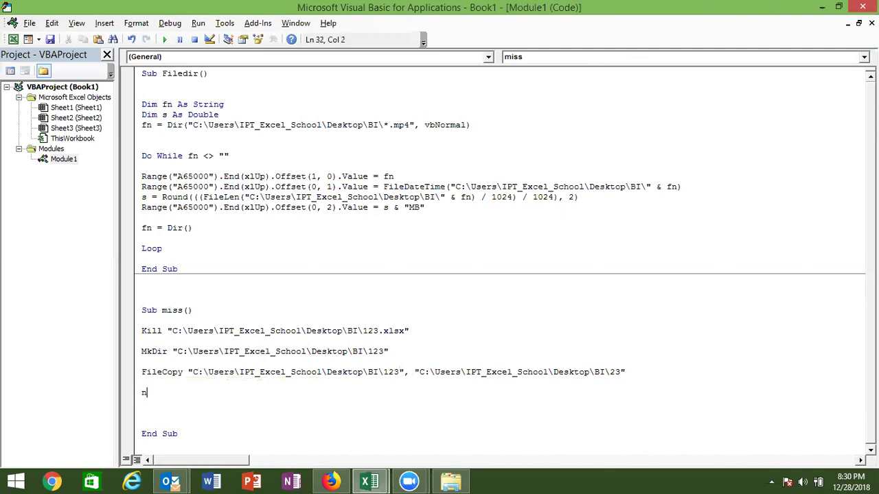
type("ame")
key("ctrl+v")
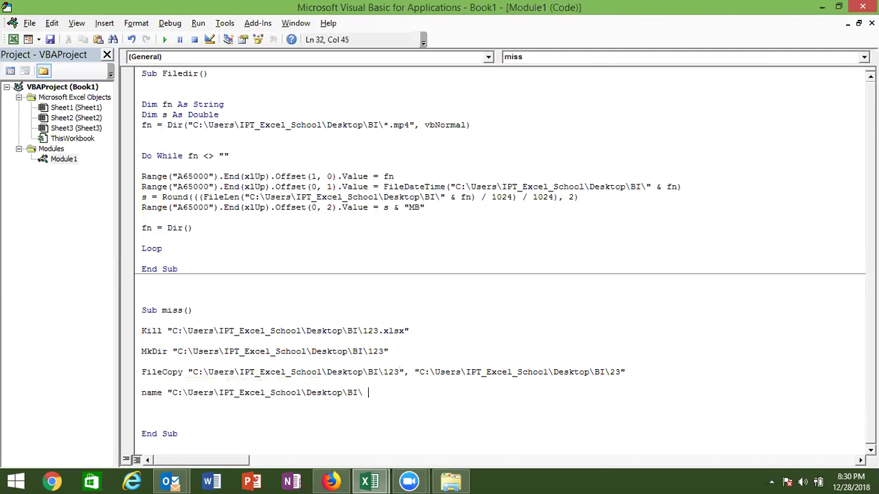
type("as")
key("ctrl+v")
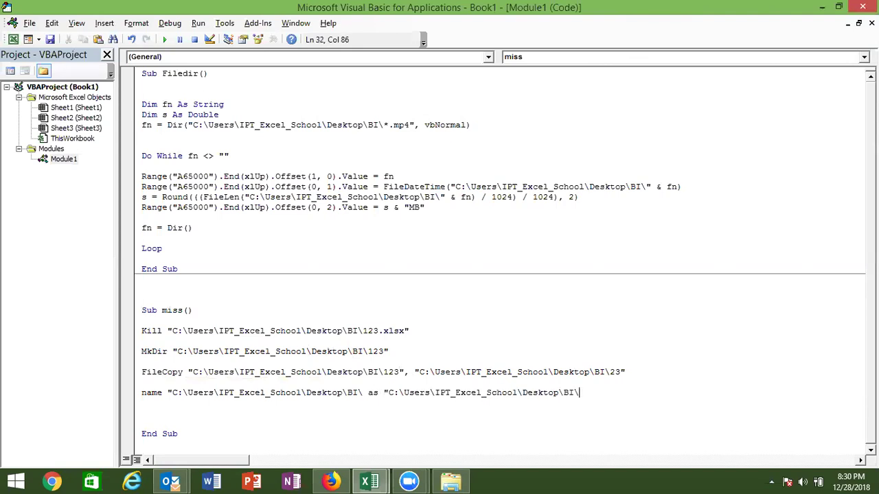
left_click(364, 393)
type("122.")
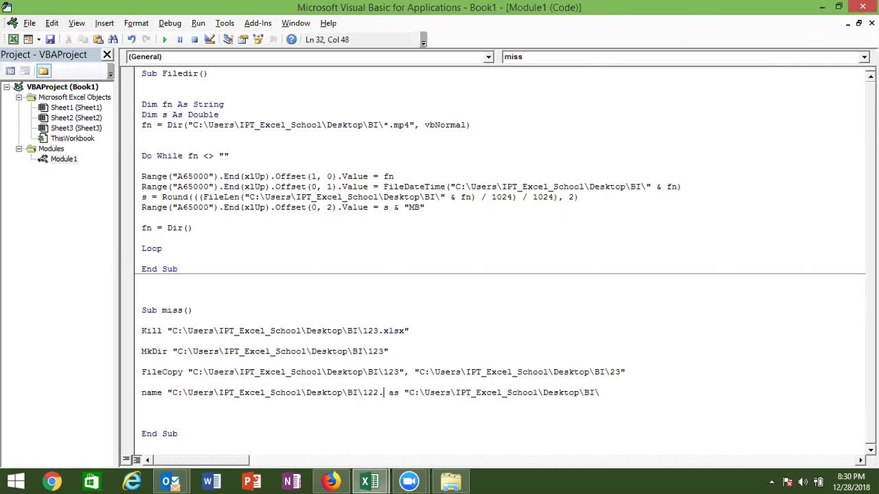
type("xl")
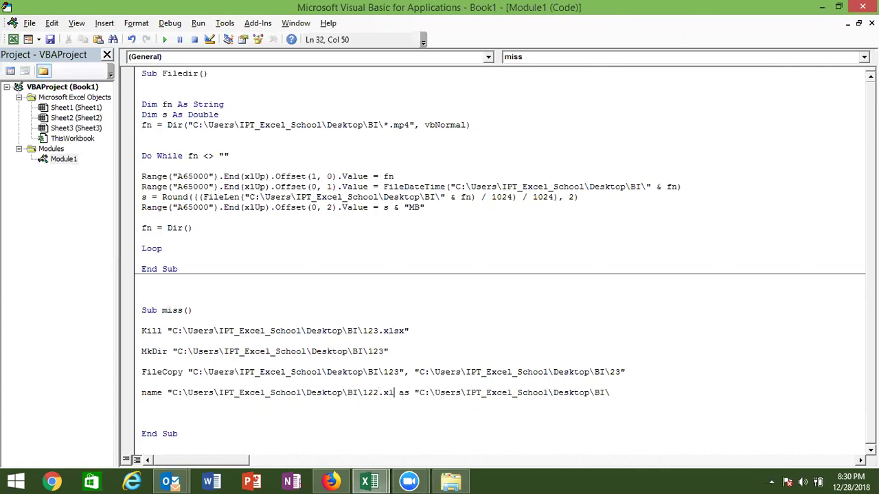
type("x")
key("BackSpace")
type("sx")
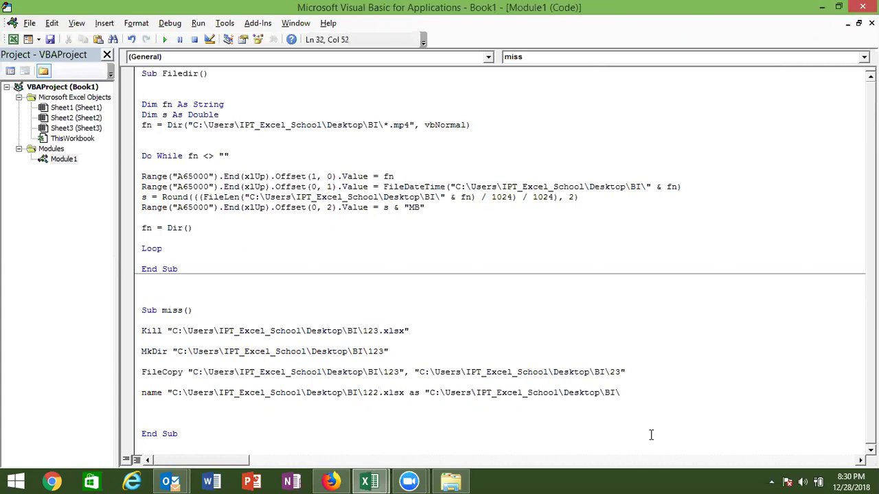
key("End")
type("1254.xlsx\"")
left_click(406, 392)
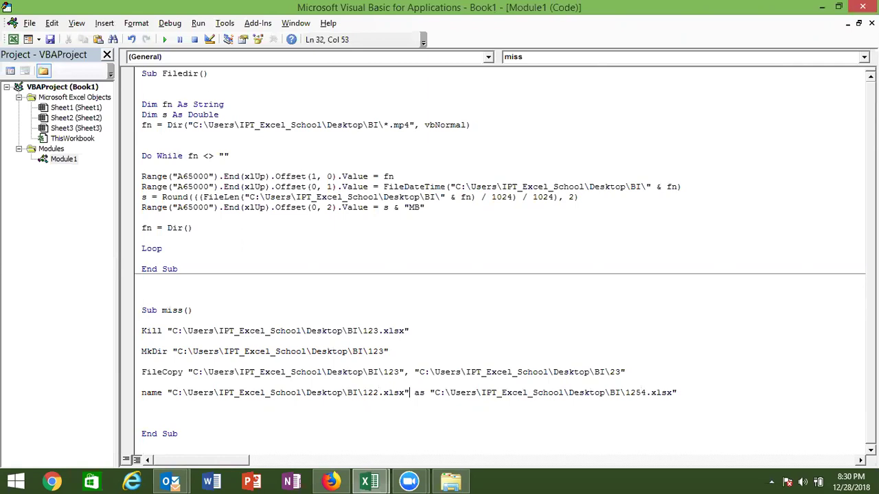
left_click(318, 424)
double_click(145, 332)
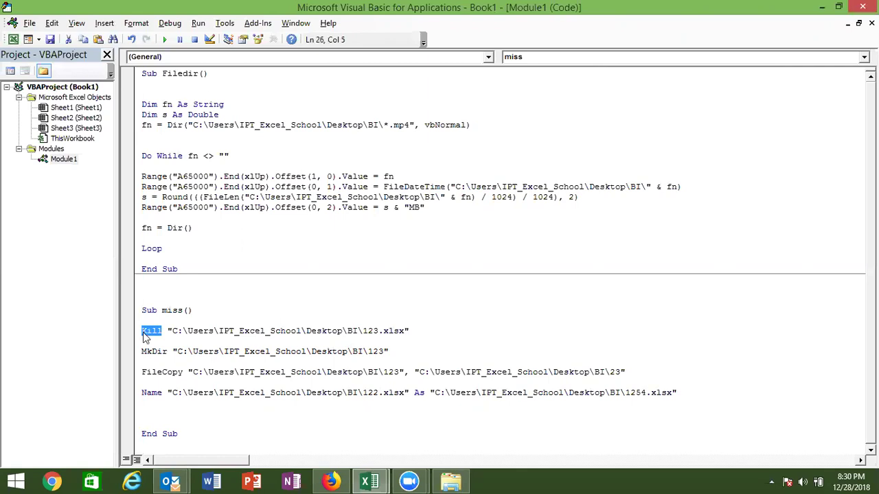
double_click(145, 352)
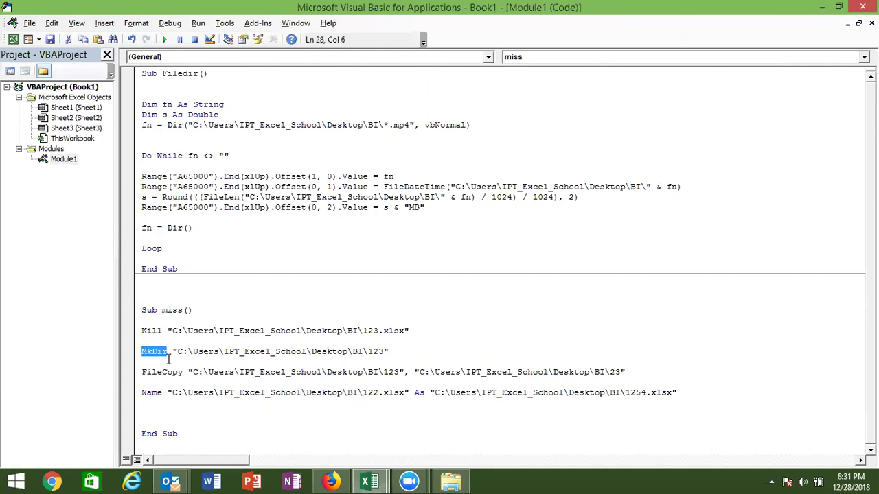
double_click(167, 371)
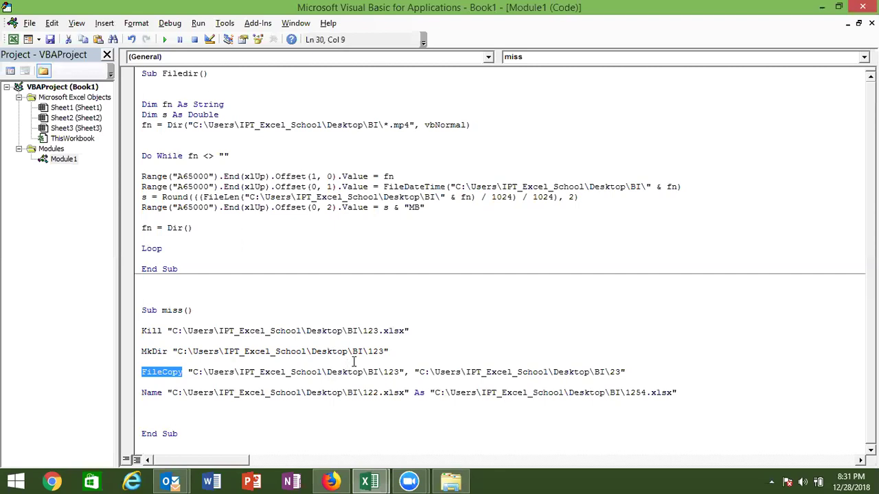
Change FileCopy to copy BI\123.xlsx to BI\2323.xlsx, adding the .xlsx extensions
left_click(402, 371)
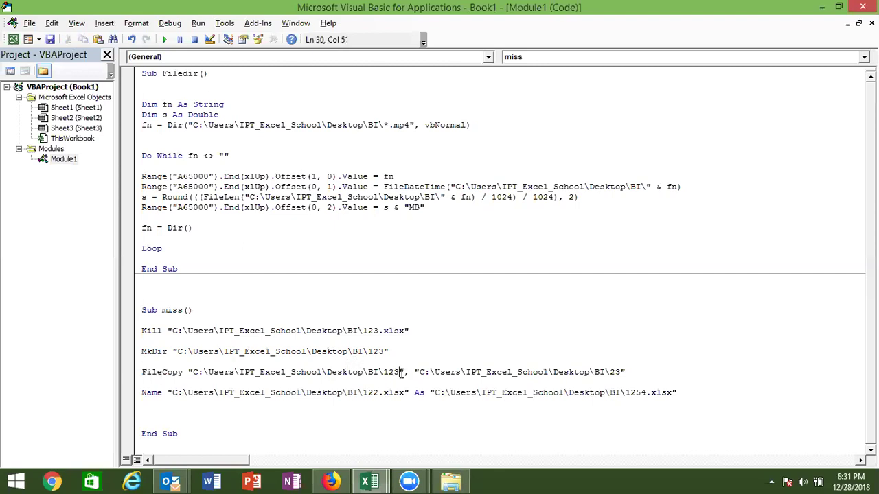
type(".xlsx")
left_click(565, 393)
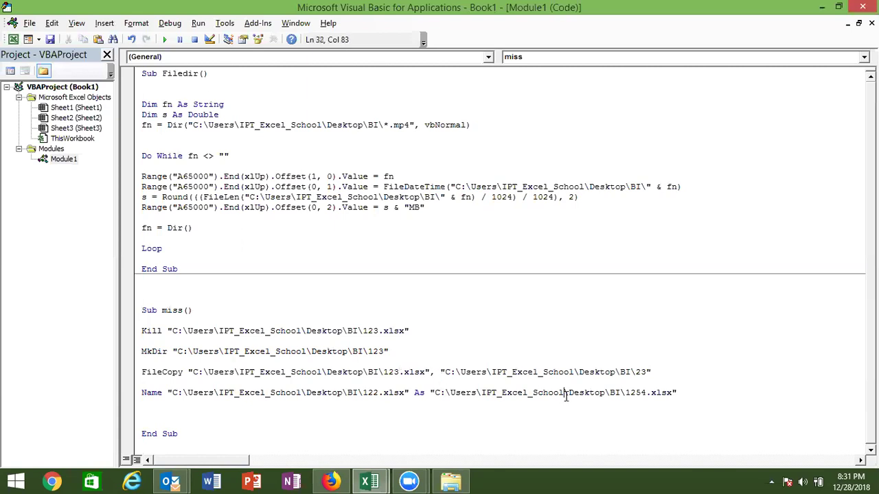
left_click(651, 371)
key("Left")
type("23.3")
key("BackSpace")
type("xlsx")
left_click(616, 411)
left_click(596, 424)
key("Down")
key("Down")
key("Down")
key("Down")
key("Down")
key("Down")
key("Down")
key("Down")
key("Down")
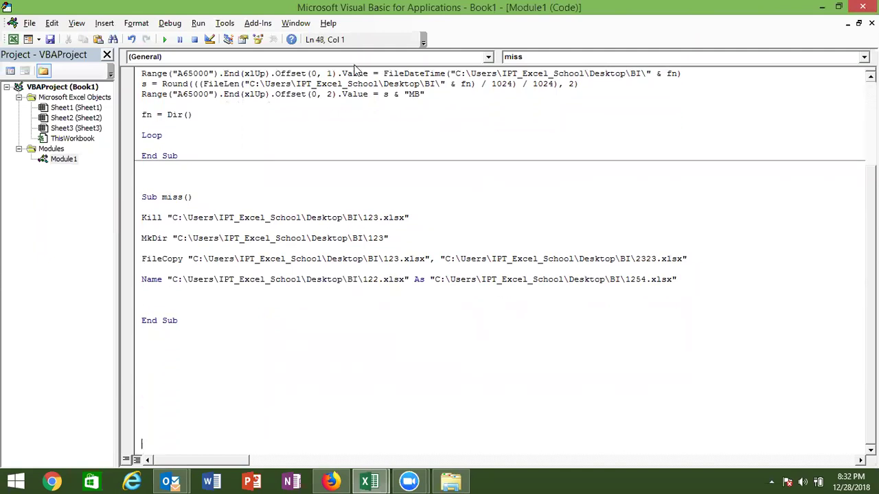
key("alt+Tab")
key("alt+Tab")
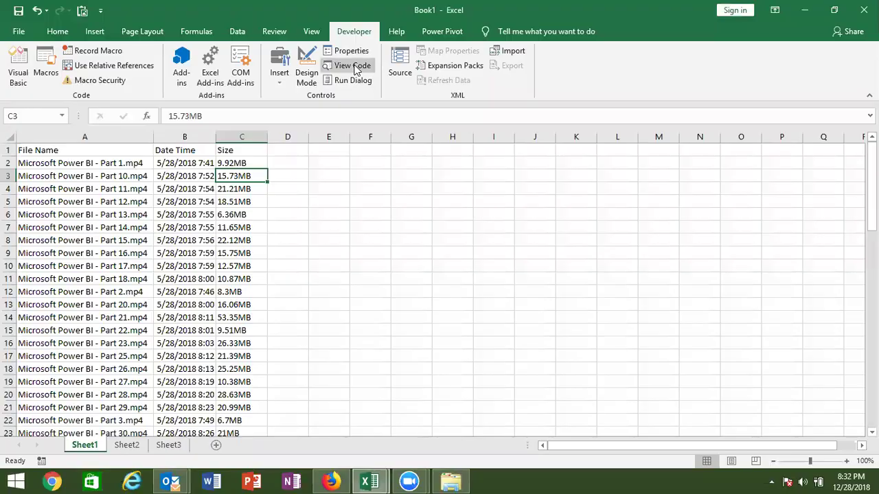
key("super+d")
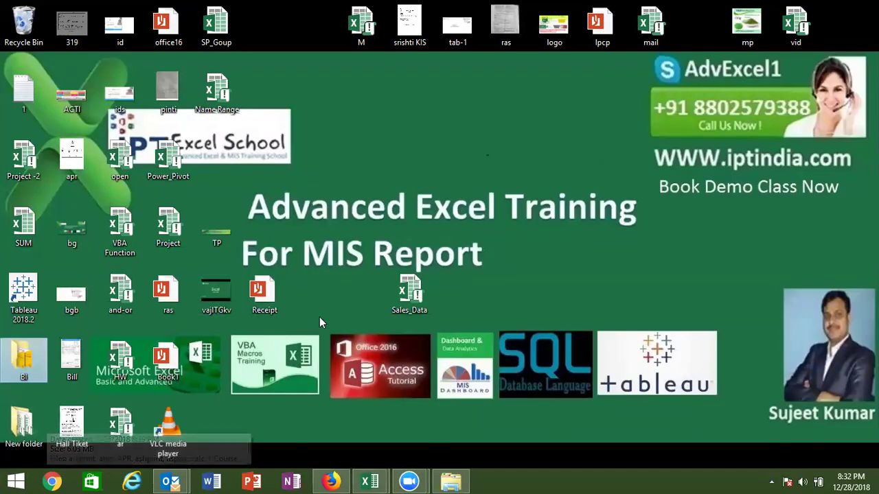
key("alt+Tab")
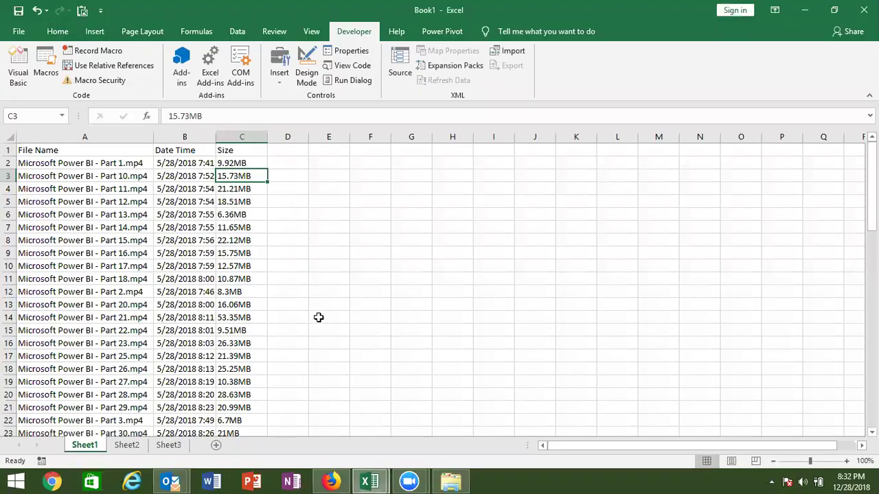
key("alt+Tab")
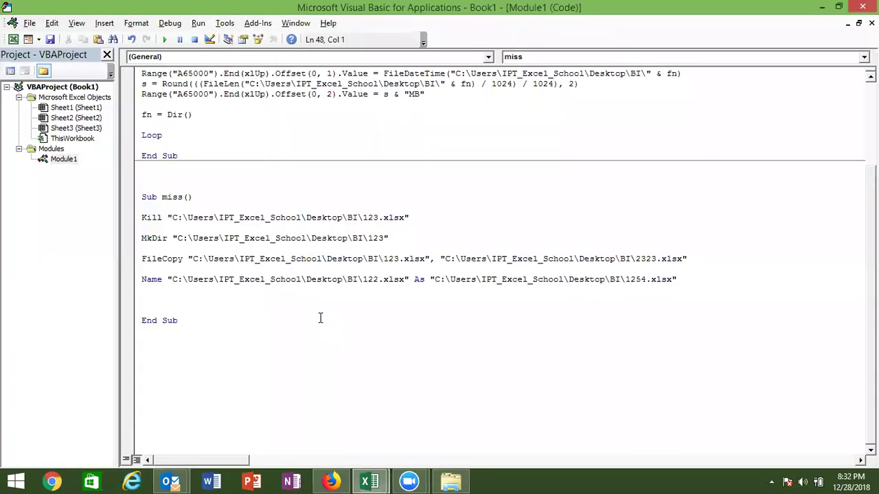
Create a new Sub copyfolder() below the miss sub, fixing typos
left_click(214, 351)
type("su")
type("b cl")
key("BackSpace")
key("BackSpace")
type("copy")
key("BackSpace")
type("folder()")
key("Return")
key("Return")
key("Return")
key("Return")
type("111")
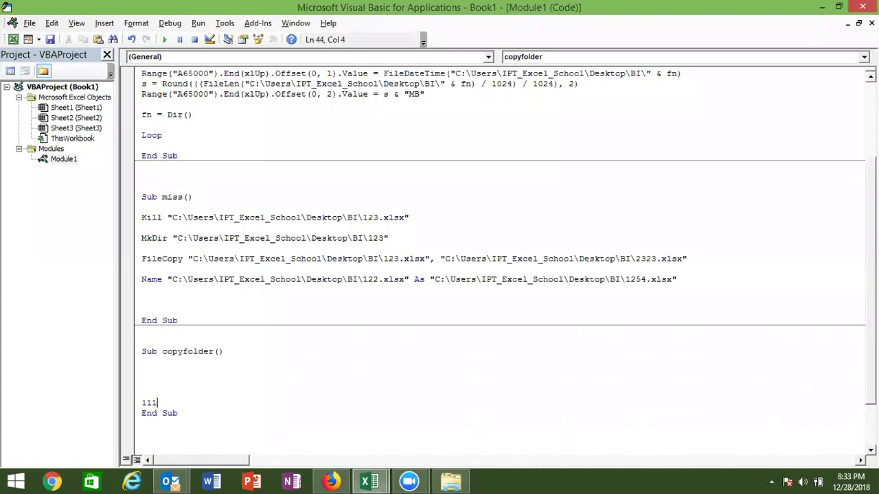
key("BackSpace")
key("BackSpace")
key("BackSpace")
Declare Dim flc As Object and begin the set flc= line
left_click(142, 371)
type("dim ")
type("obj")
key("BackSpace")
key("BackSpace")
key("BackSpace")
type("flc ")
type("as o")
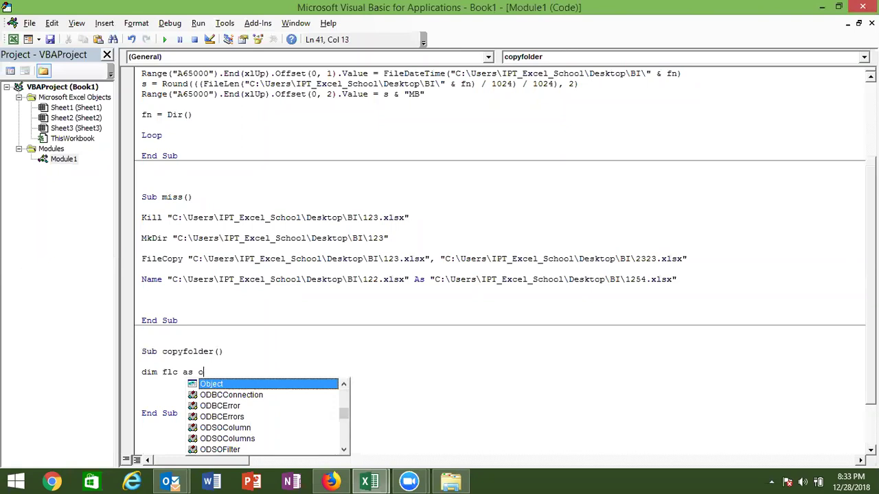
key("Return")
key("Return")
type("ser")
key("BackSpace")
type("t flc=")
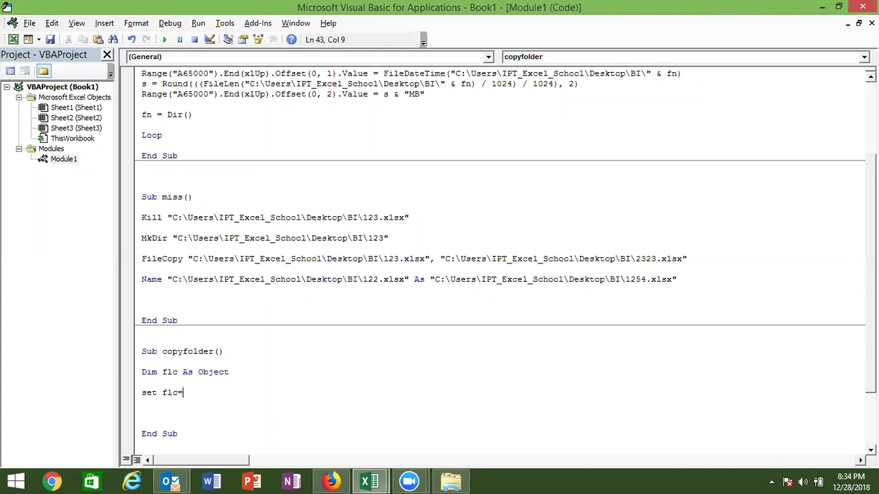
Complete Set flc = CreateObject("Scripting.filesystemobject")
type(" create")
type("obje")
key("BackSpace")
type("ect")
type("(")
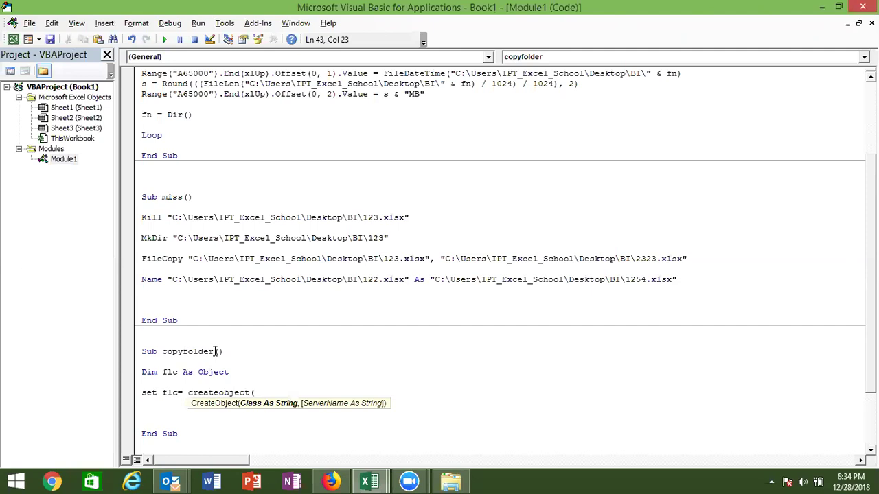
type("\"")
type("Adc")
key("BackSpace")
key("BackSpace")
key("BackSpace")
type("S")
type("cripting")
type(".file")
type("s")
type("ys")
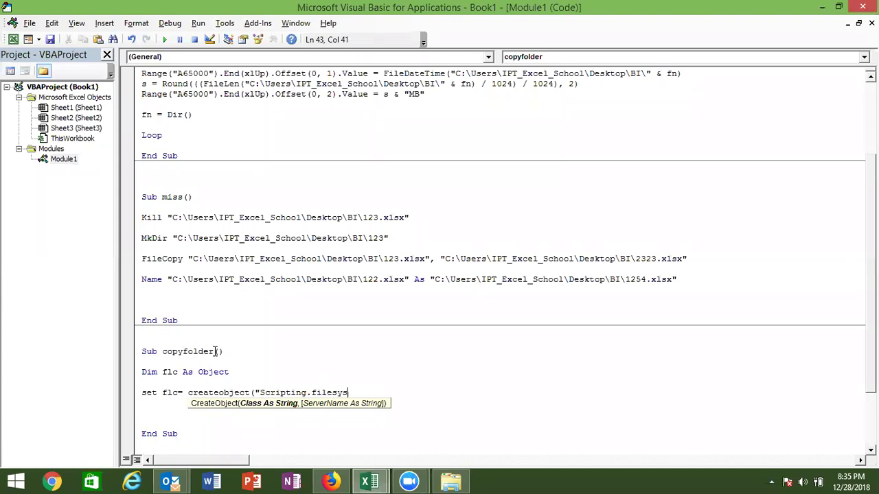
type("te")
type("mo")
type("bject")
type("\")")
key("Return")
Add flc.copyfolder "or", "Desti" on the next line
left_click(142, 413)
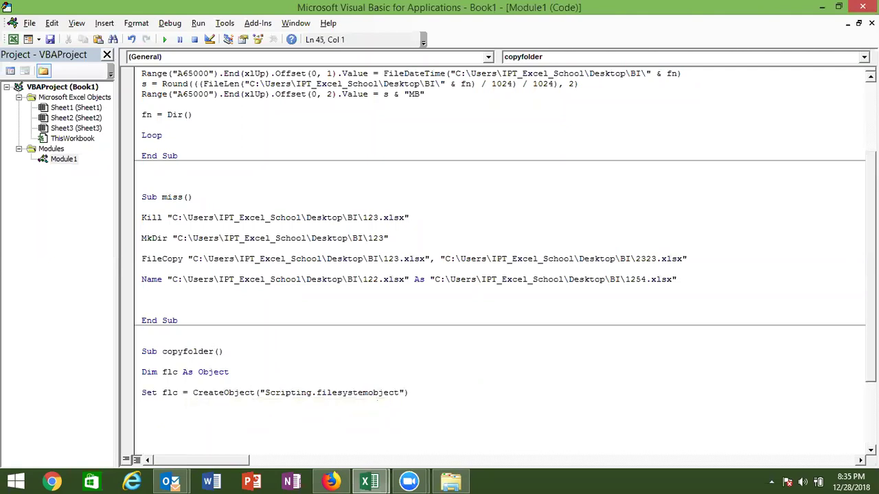
type("flc.c")
type("opyfolder ")
type("\"")
type("or\" , Dec")
key("BackSpace")
type("s")
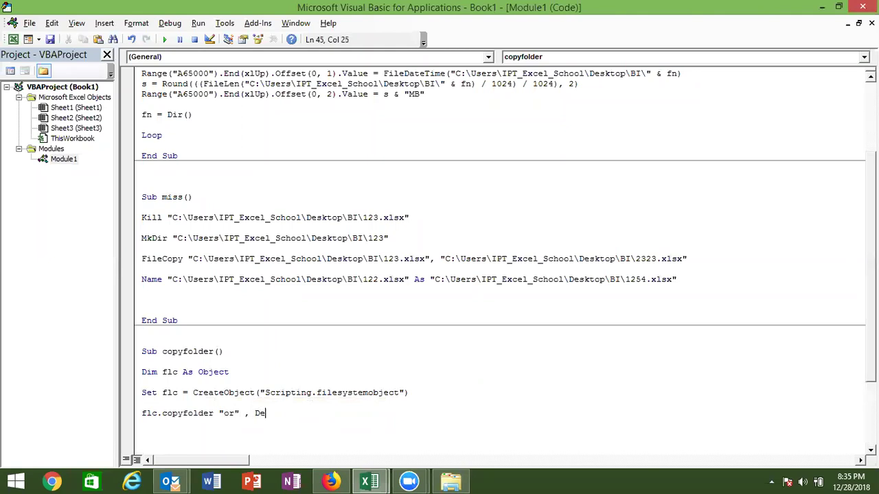
type("ti\"")
key("Left")
key("Left")
key("Left")
key("Left")
key("Left")
type("\"")
key("Down")
key("Down")
key("Down")
left_click(165, 39)
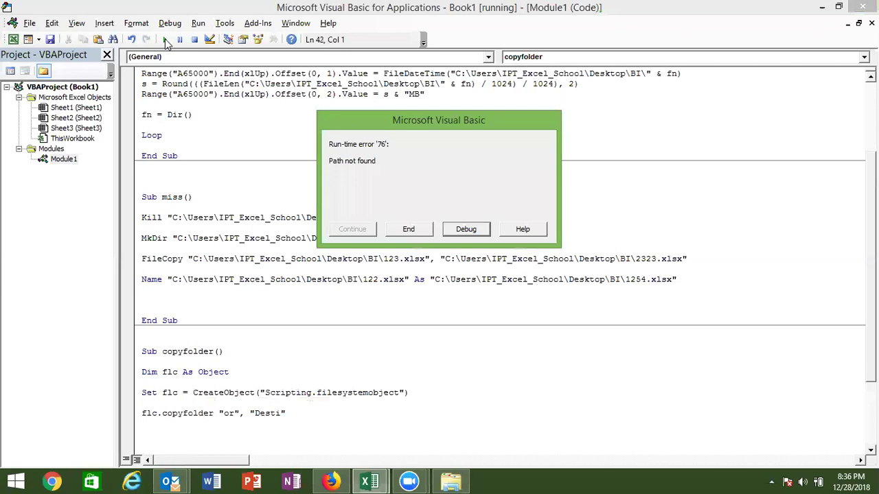
left_click(455, 236)
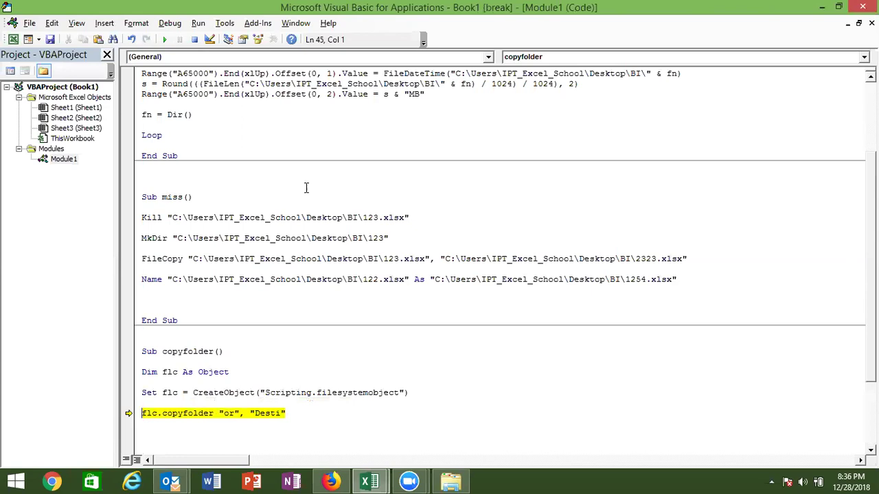
left_click(195, 40)
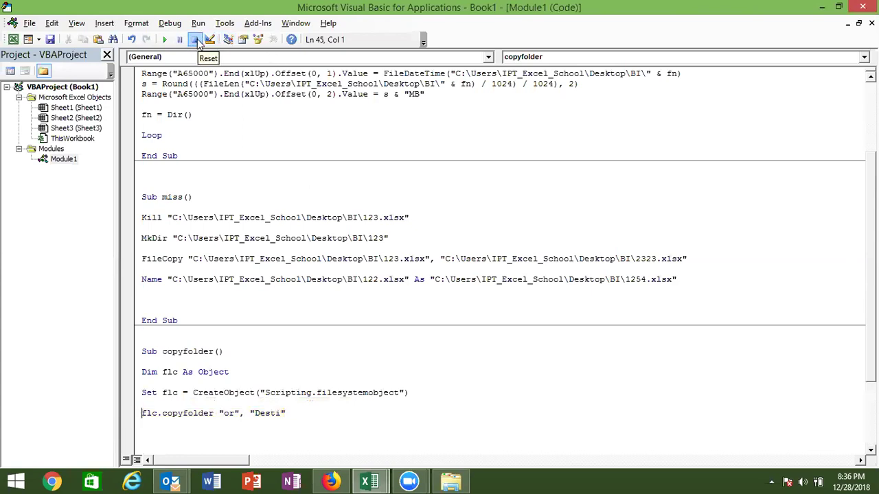